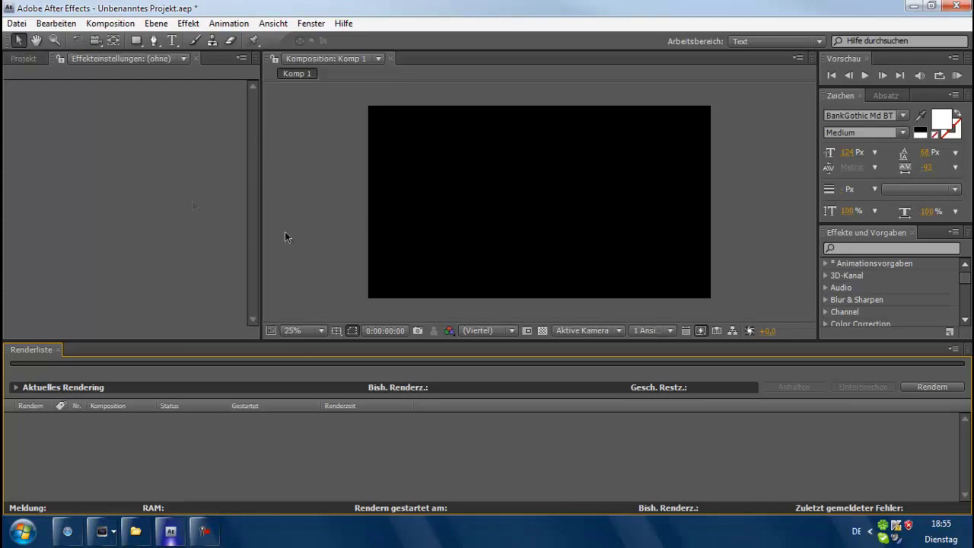
# Create a new composition, Komp 2, at HDTV 1080 25 fps with a 10-second duration.
pyautogui.click(190, 23)
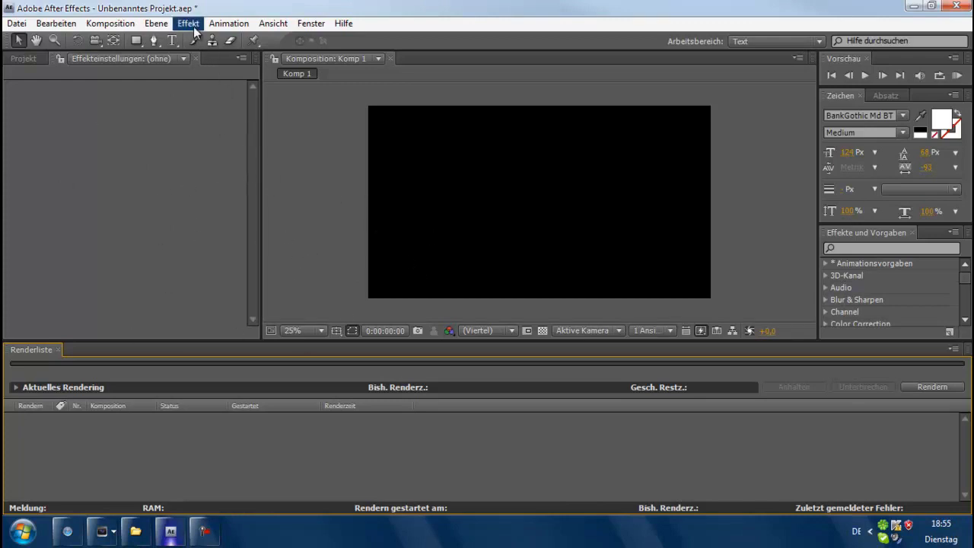
pyautogui.click(103, 24)
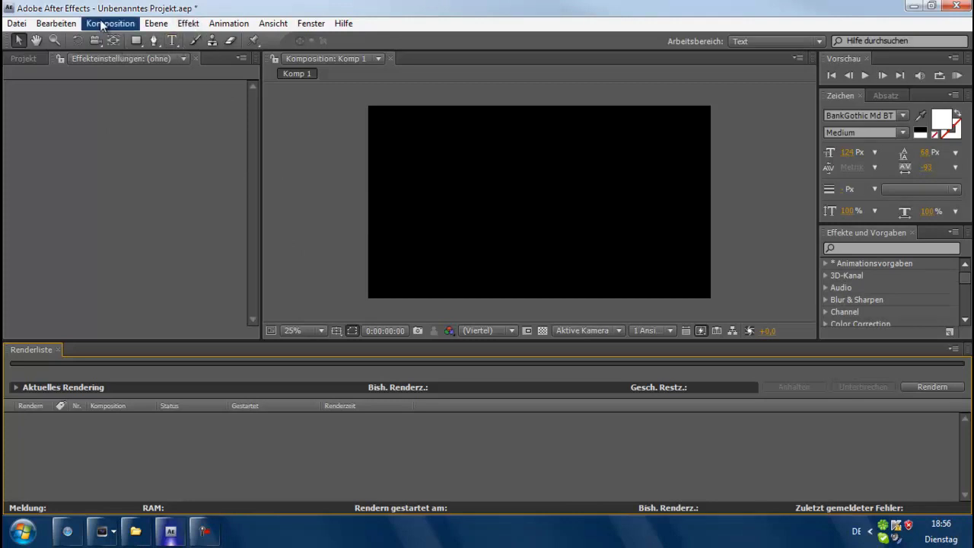
pyautogui.click(133, 165)
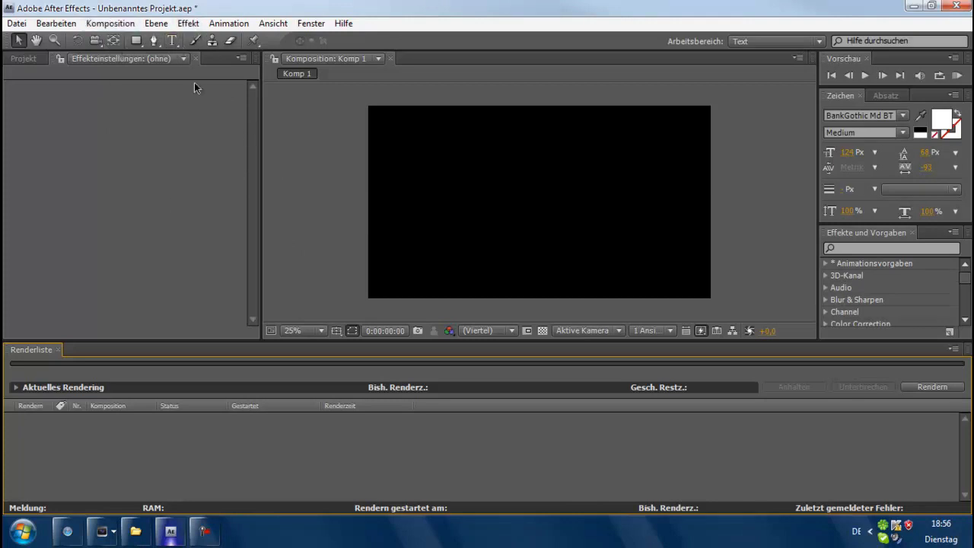
pyautogui.click(117, 25)
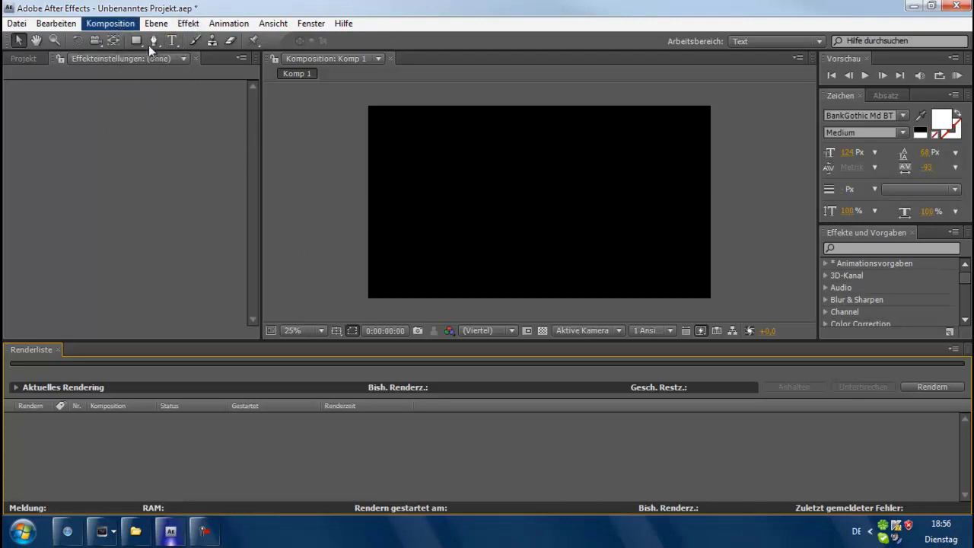
pyautogui.hotkey('ctrl', 'n')
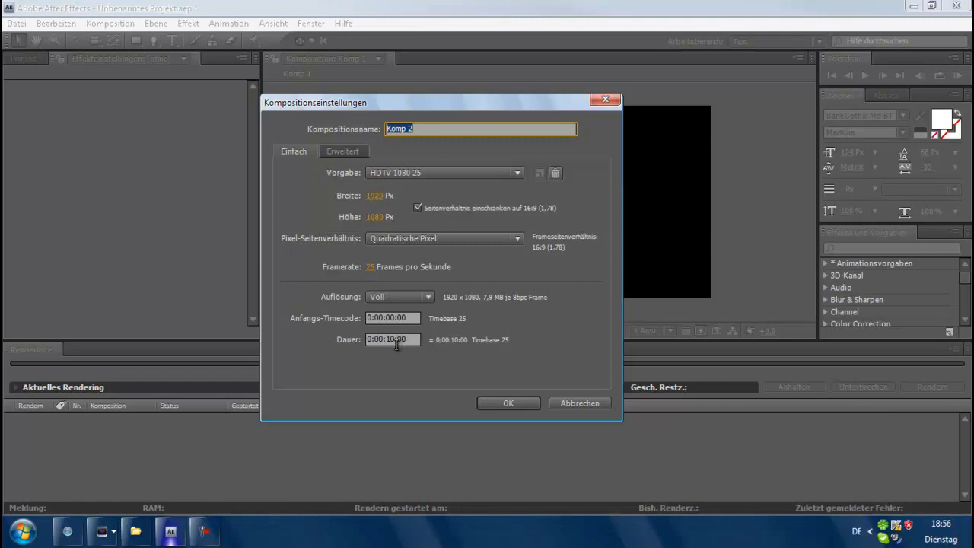
pyautogui.click(509, 405)
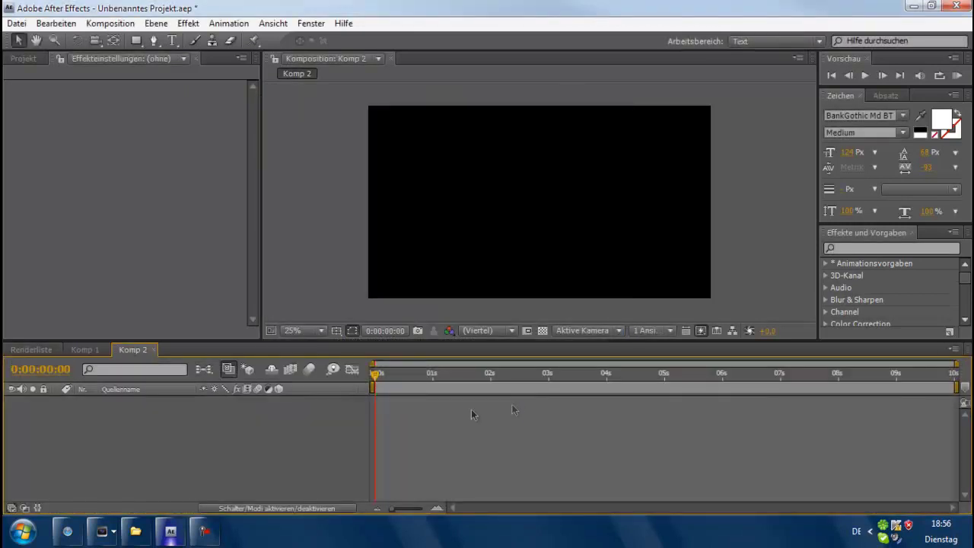
# Add a text layer reading 'OUT OF WAY' to Komp 2 and drag it into place.
pyautogui.click(171, 42)
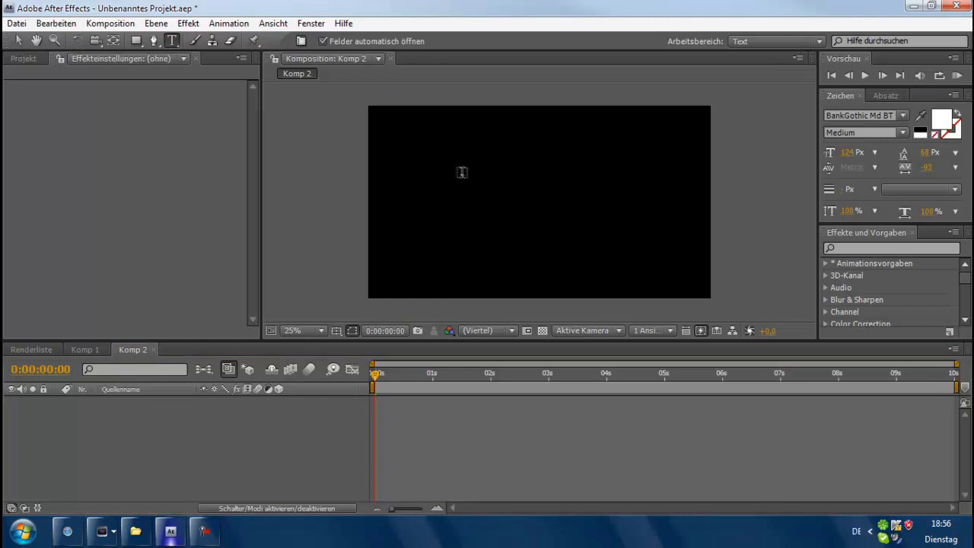
pyautogui.click(506, 193)
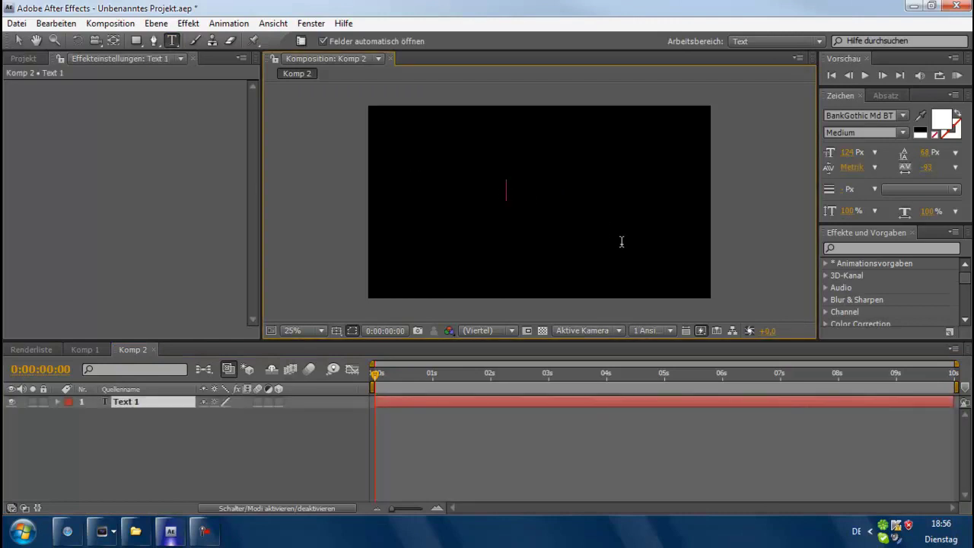
pyautogui.write('O')
pyautogui.write('UT OF WAY')
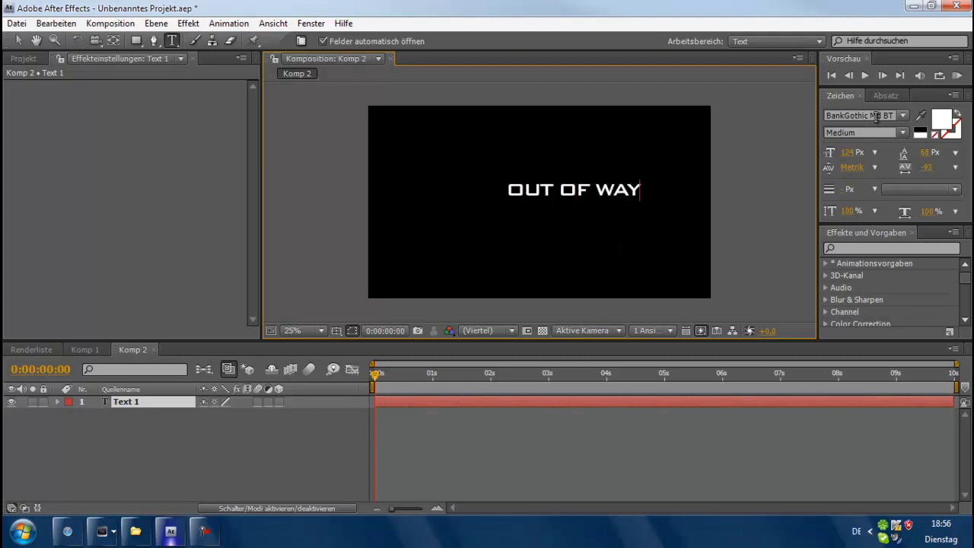
pyautogui.click(17, 40)
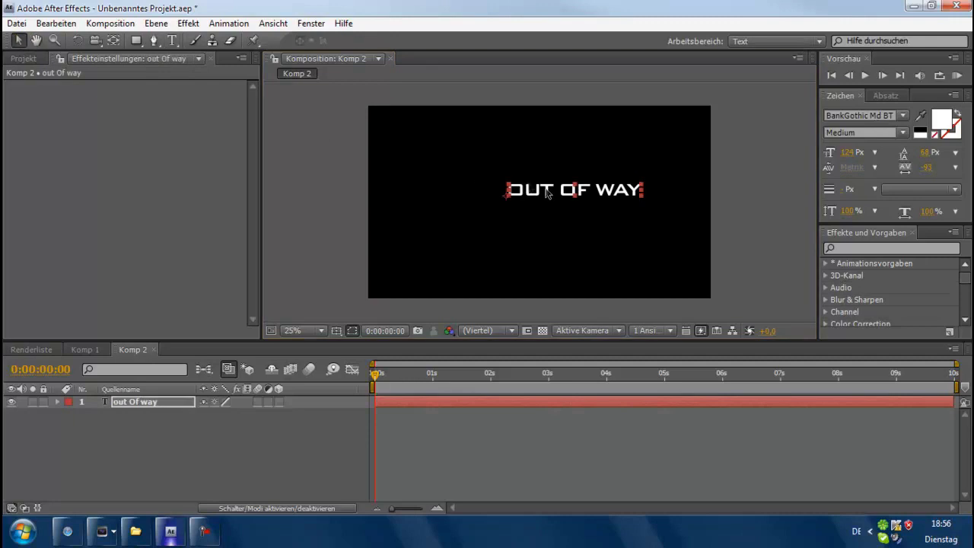
pyautogui.moveTo(548, 192); pyautogui.dragTo(519, 195)
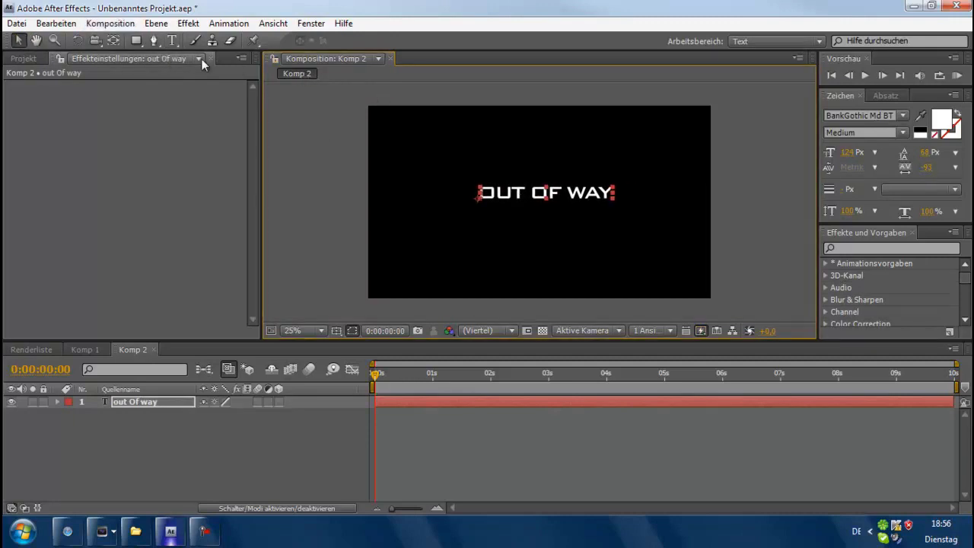
# Set the title's font size to 104 px and reposition it near the frame centre.
pyautogui.click(172, 40)
pyautogui.tripleClick(522, 194)
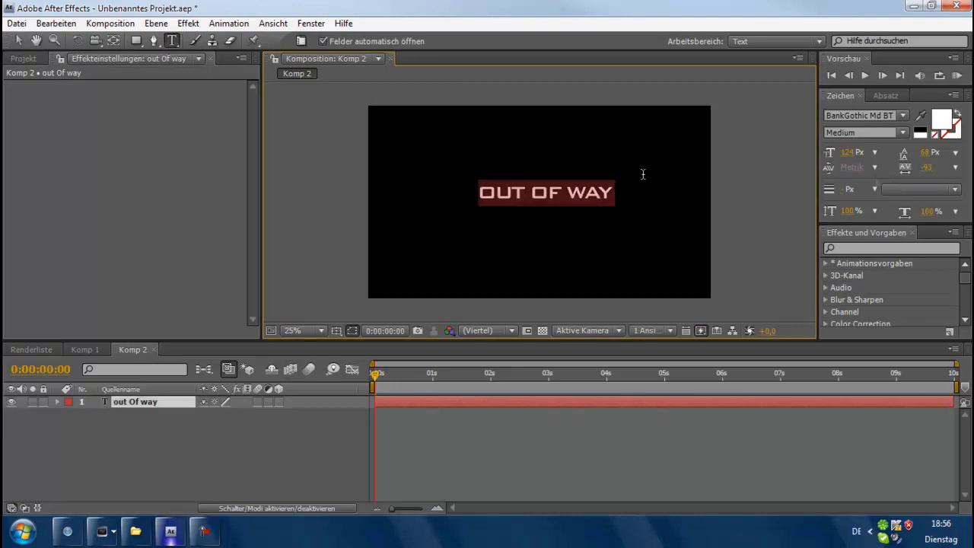
pyautogui.click(848, 152)
pyautogui.moveTo(852, 155)
pyautogui.mouseDown()
pyautogui.moveTo(868, 155)
pyautogui.moveTo(754, 134)
pyautogui.mouseUp()
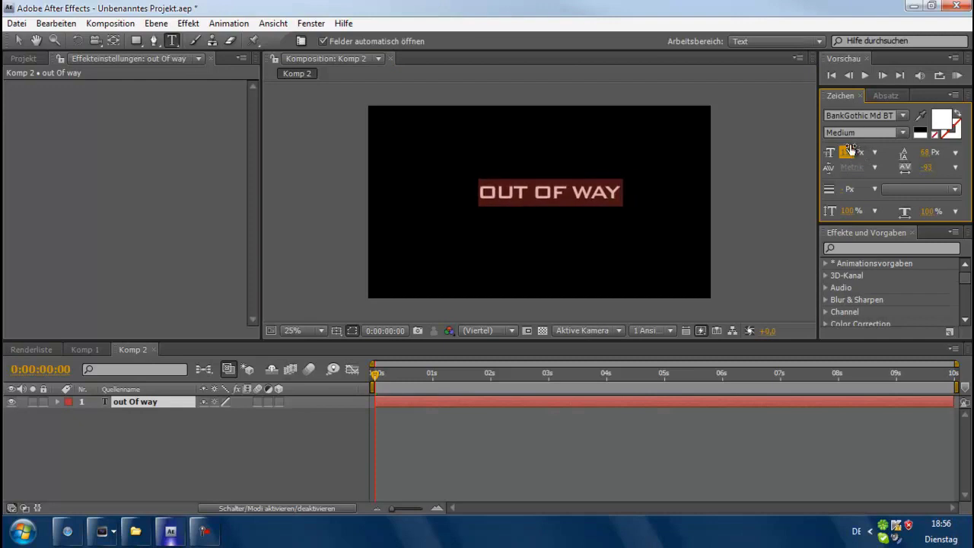
pyautogui.click(19, 40)
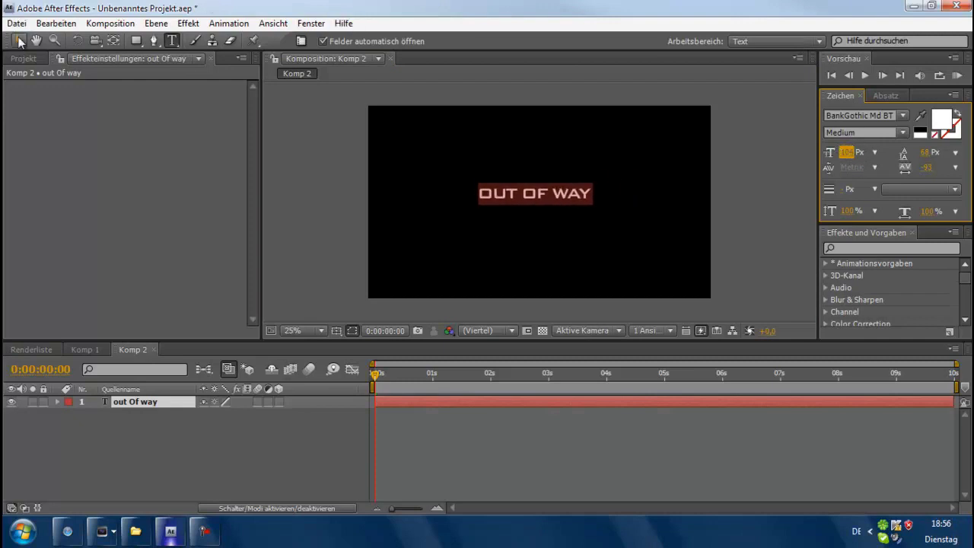
pyautogui.moveTo(558, 200); pyautogui.dragTo(564, 203)
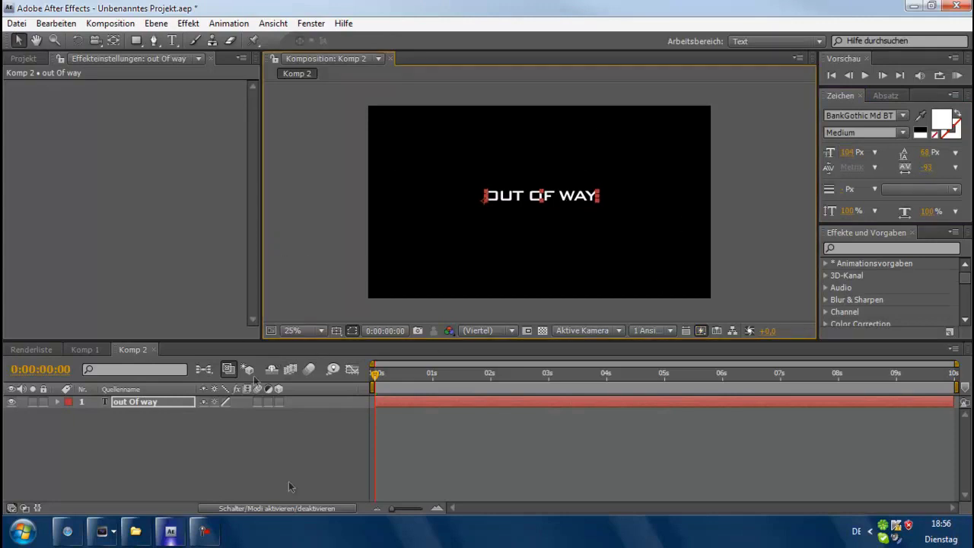
# Preview the composition and return the playhead to its start.
pyautogui.click(865, 75)
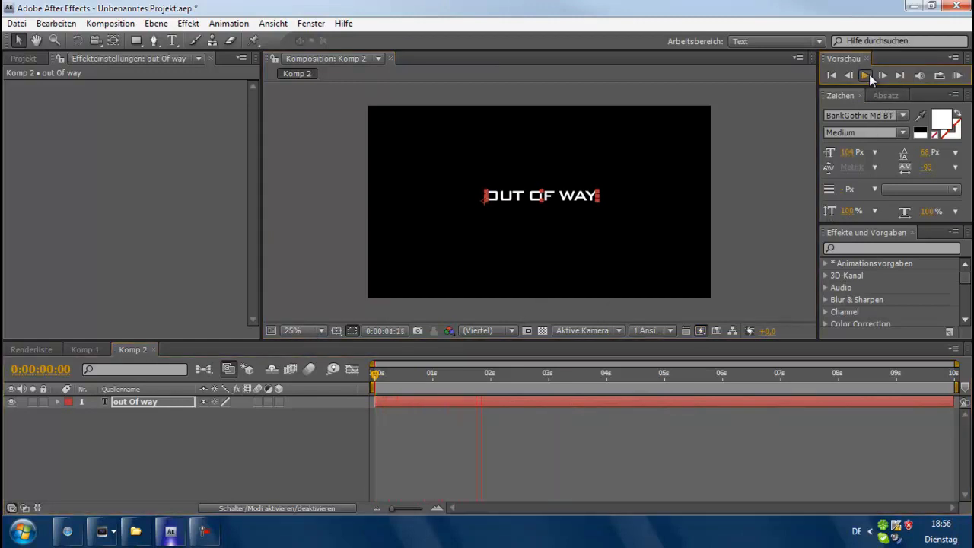
pyautogui.click(624, 225)
pyautogui.moveTo(494, 373); pyautogui.dragTo(351, 382)
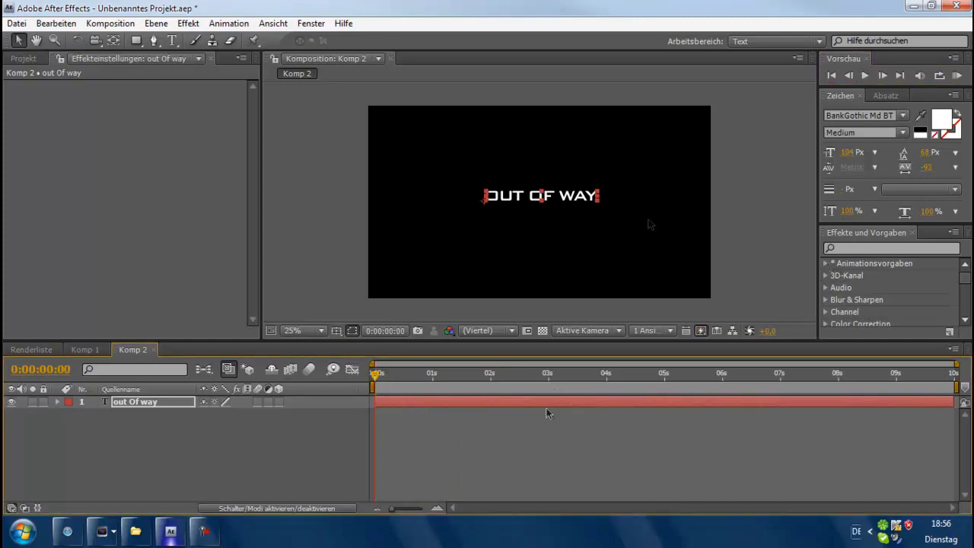
# Drag the Neblig preset from Animationsvorgaben > Presets > Text > Blurs onto the title.
pyautogui.click(825, 263)
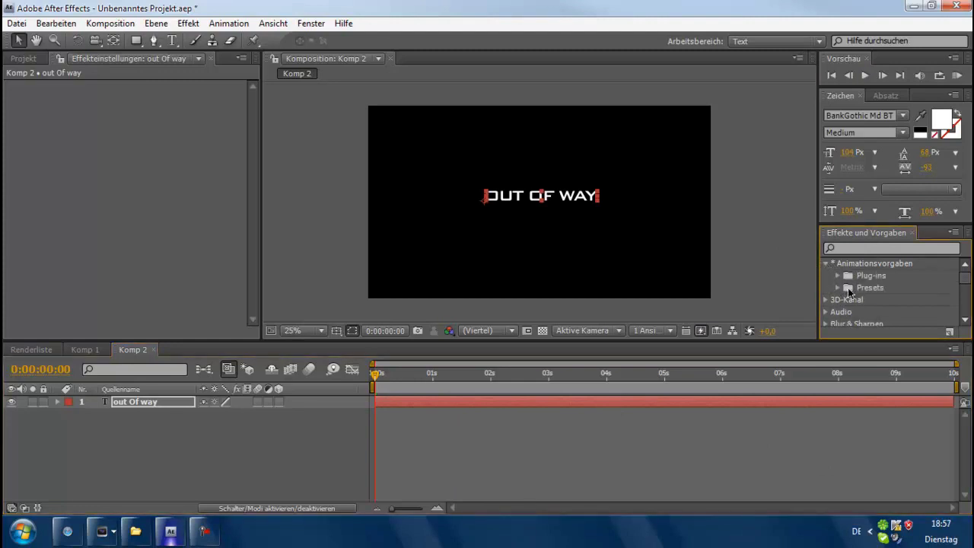
pyautogui.click(838, 288)
pyautogui.scroll(-2, 883, 293)
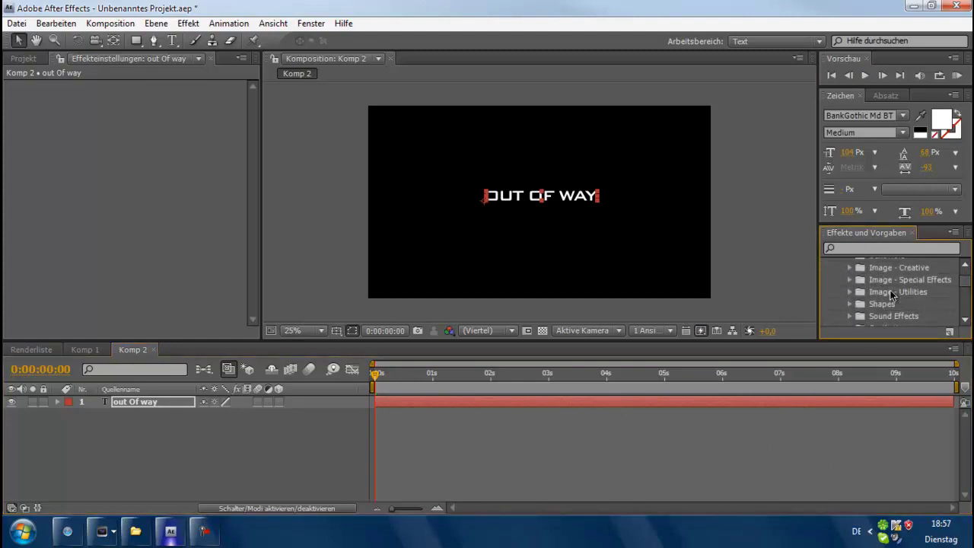
pyautogui.scroll(-1, 889, 297)
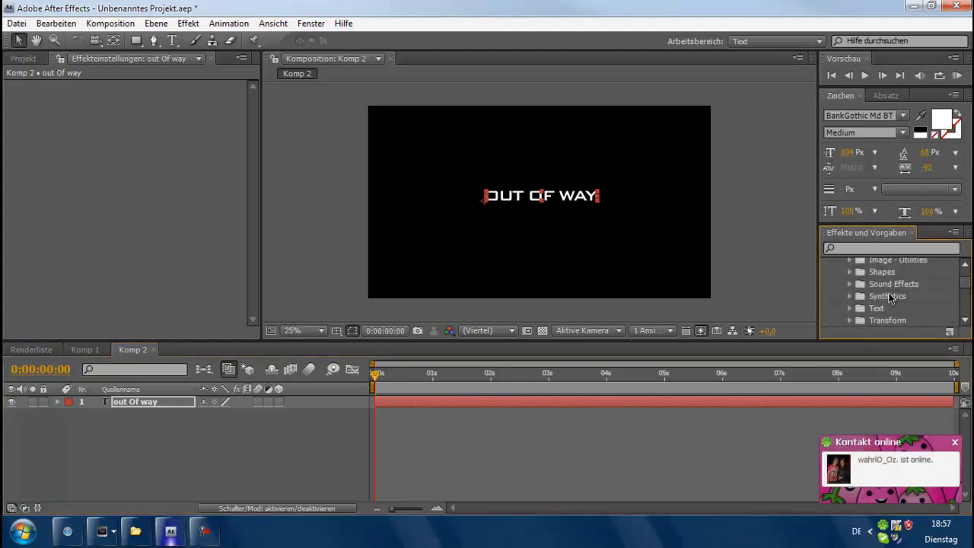
pyautogui.click(852, 308)
pyautogui.scroll(-2, 883, 293)
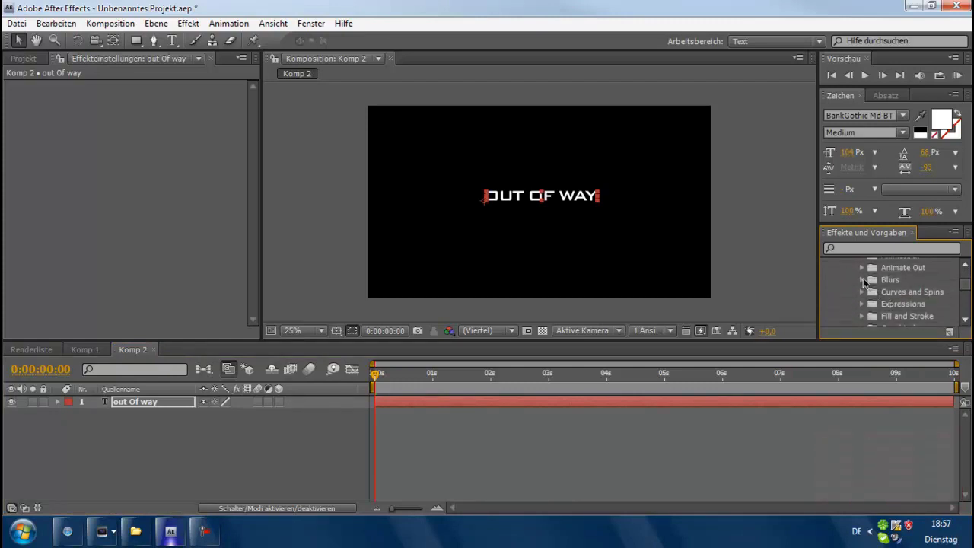
pyautogui.click(863, 280)
pyautogui.scroll(-1, 875, 285)
pyautogui.moveTo(965, 290); pyautogui.dragTo(965, 272)
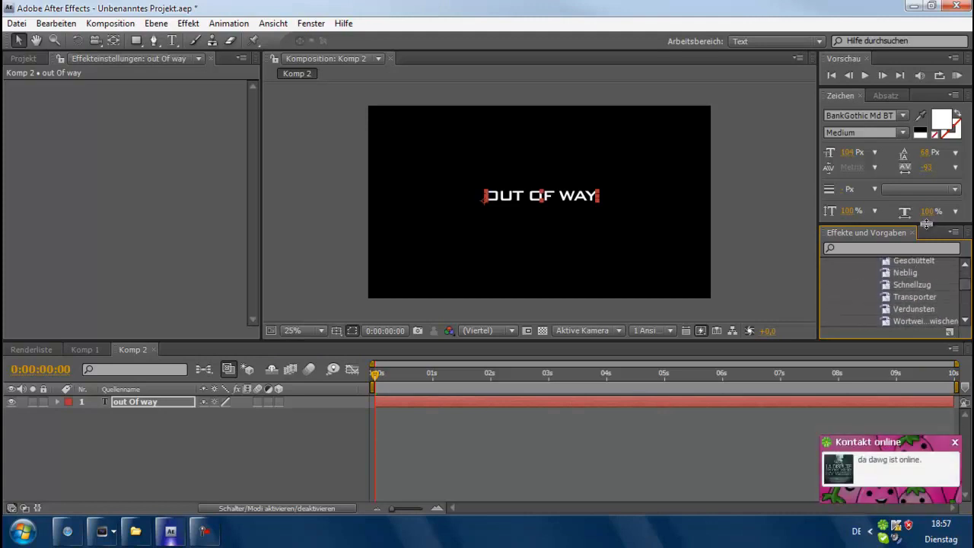
pyautogui.click(905, 272)
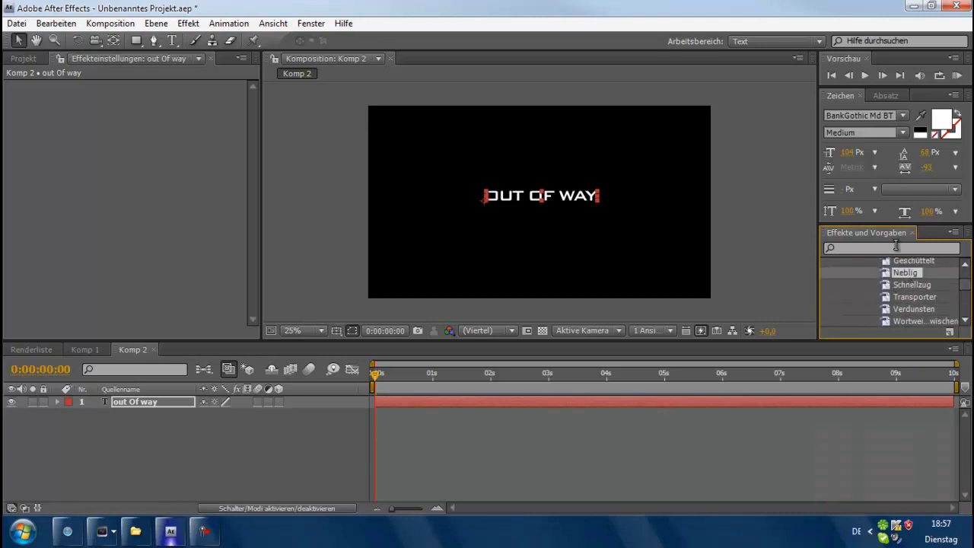
pyautogui.moveTo(906, 273); pyautogui.dragTo(551, 201)
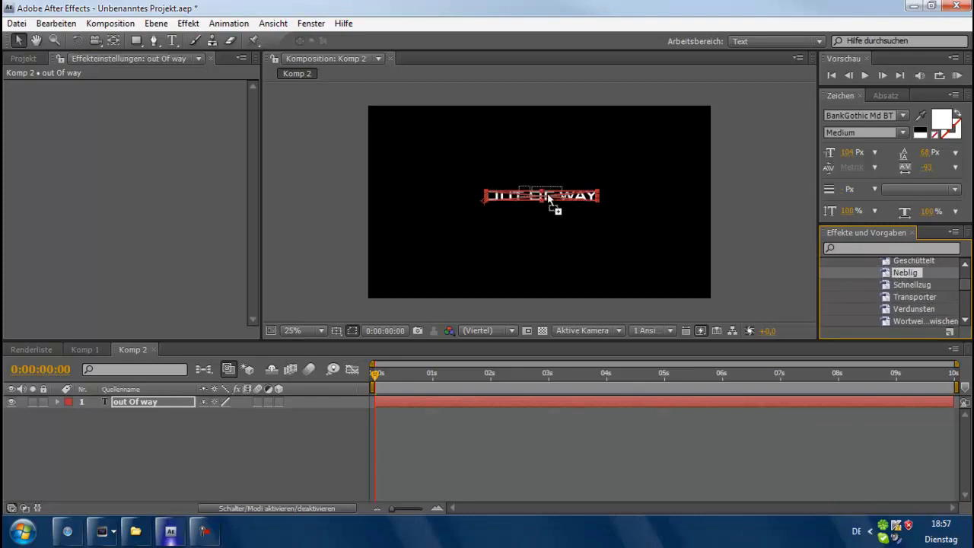
# Apply Neblig to the title, preview it briefly, and expand the layer's transform properties.
pyautogui.moveTo(915, 276); pyautogui.dragTo(552, 205)
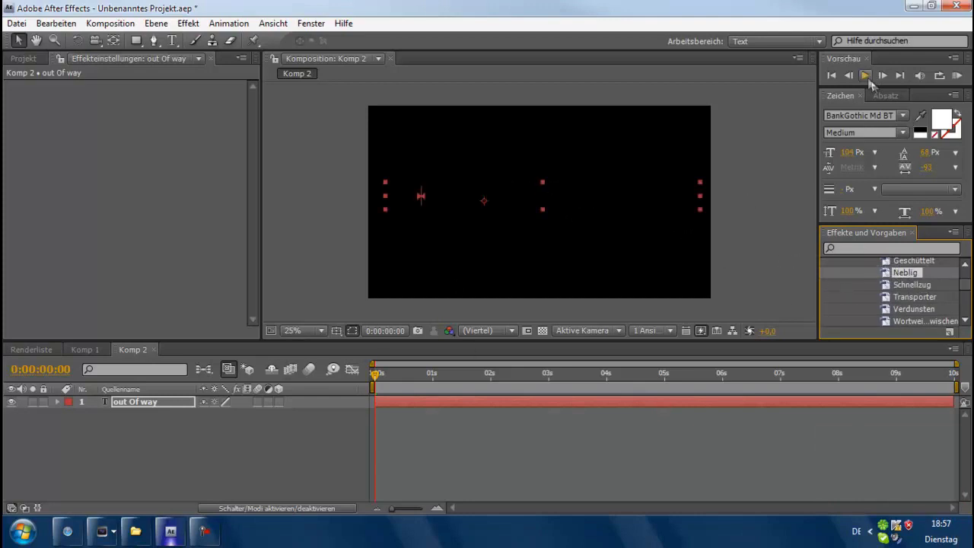
pyautogui.click(864, 75)
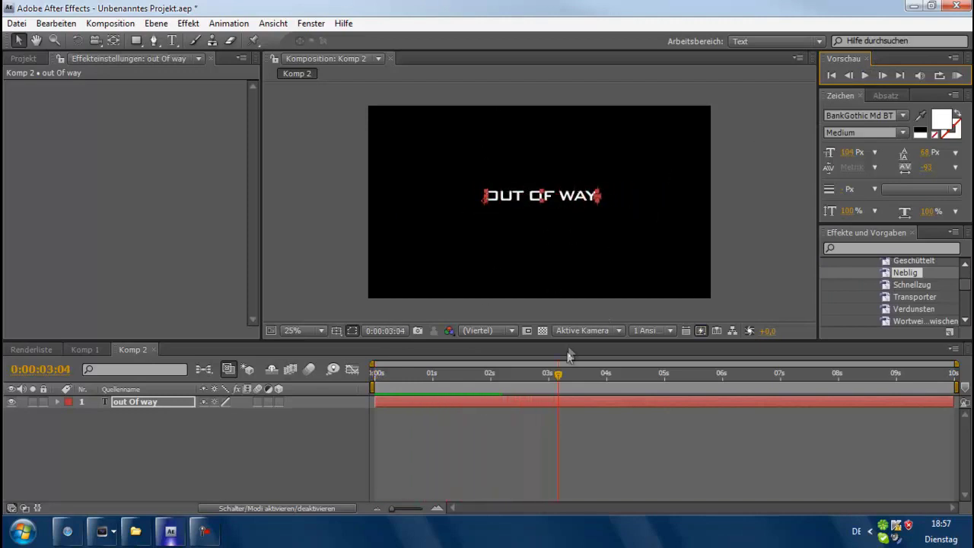
pyautogui.click(85, 427)
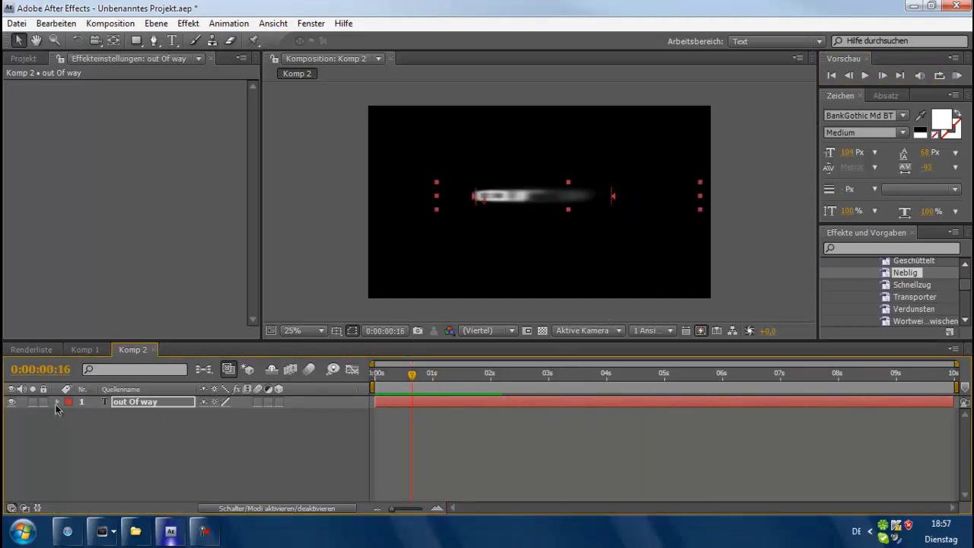
pyautogui.click(57, 402)
pyautogui.click(71, 427)
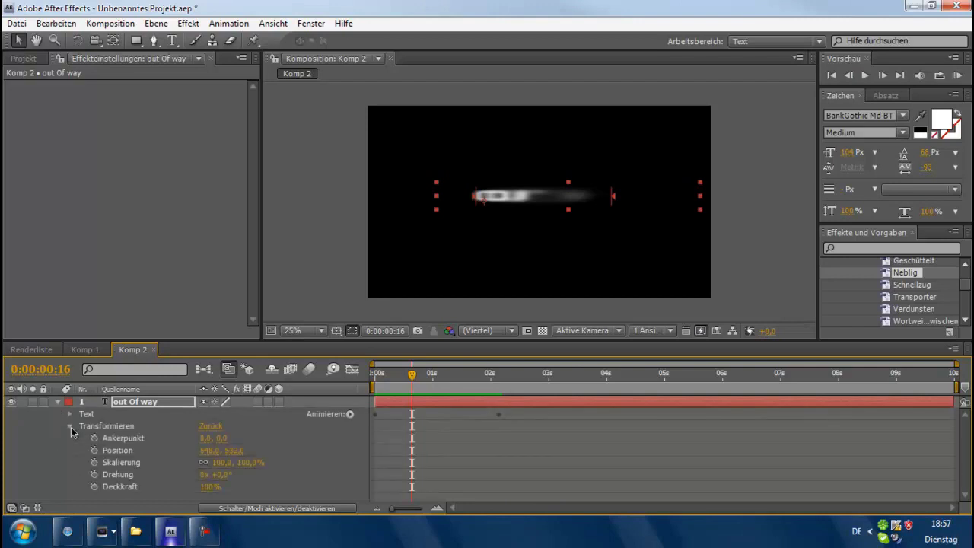
pyautogui.click(496, 416)
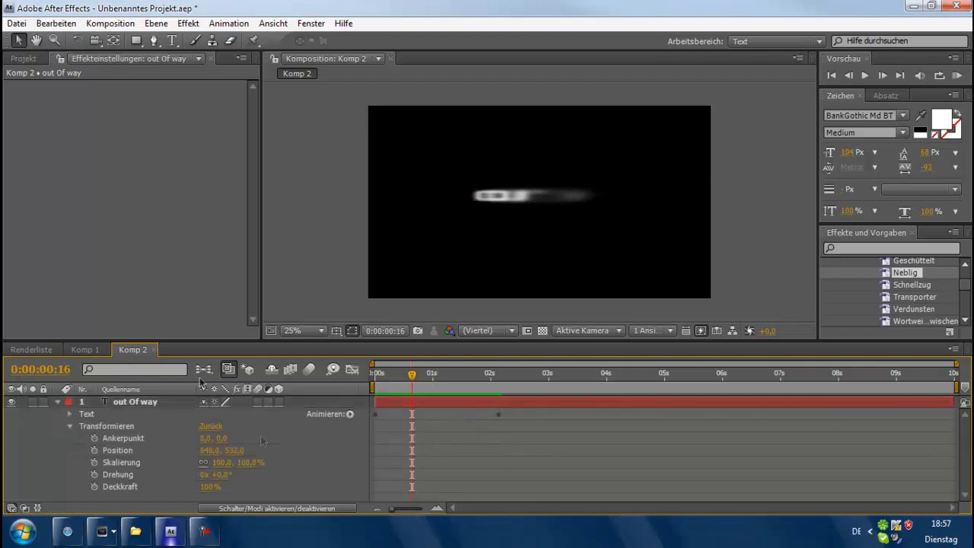
# Replay the title's blur-in animation from the composition start.
pyautogui.moveTo(412, 373); pyautogui.dragTo(375, 373)
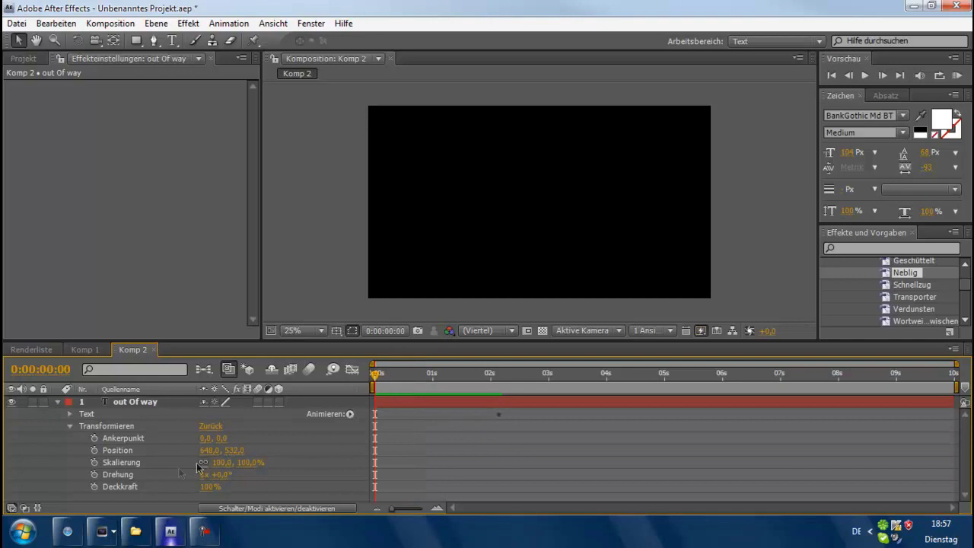
pyautogui.click(864, 76)
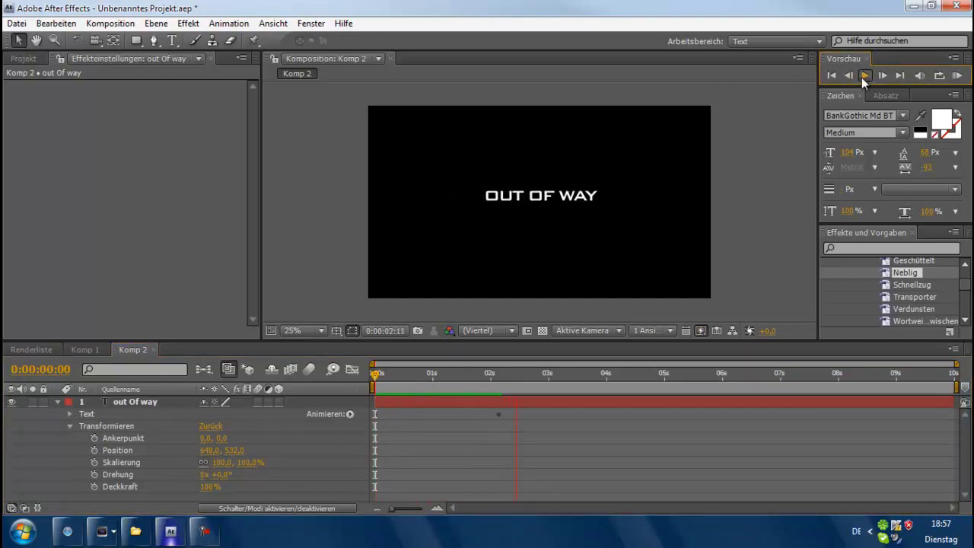
pyautogui.click(864, 76)
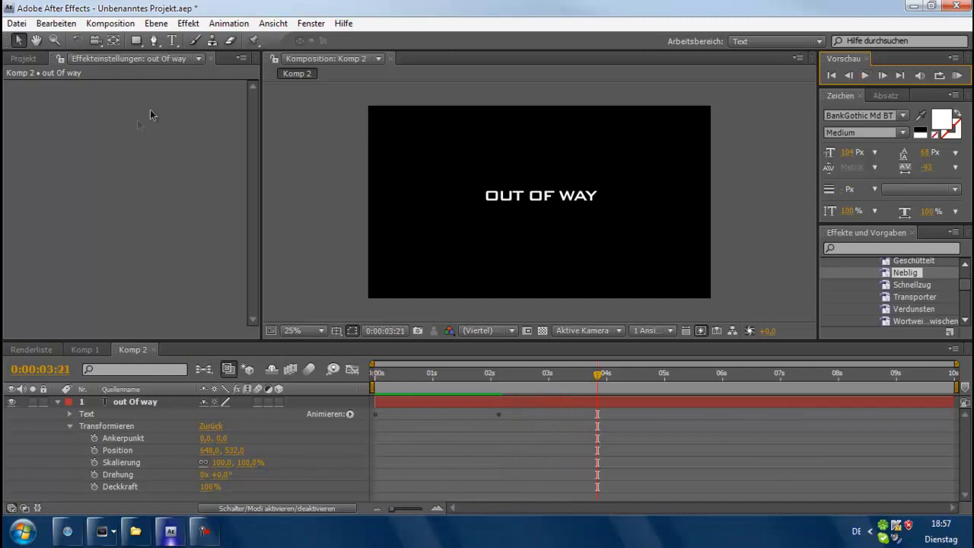
# Queue Komp 2 for rendering to test.avi, overwriting the existing file, and start the render.
pyautogui.click(116, 27)
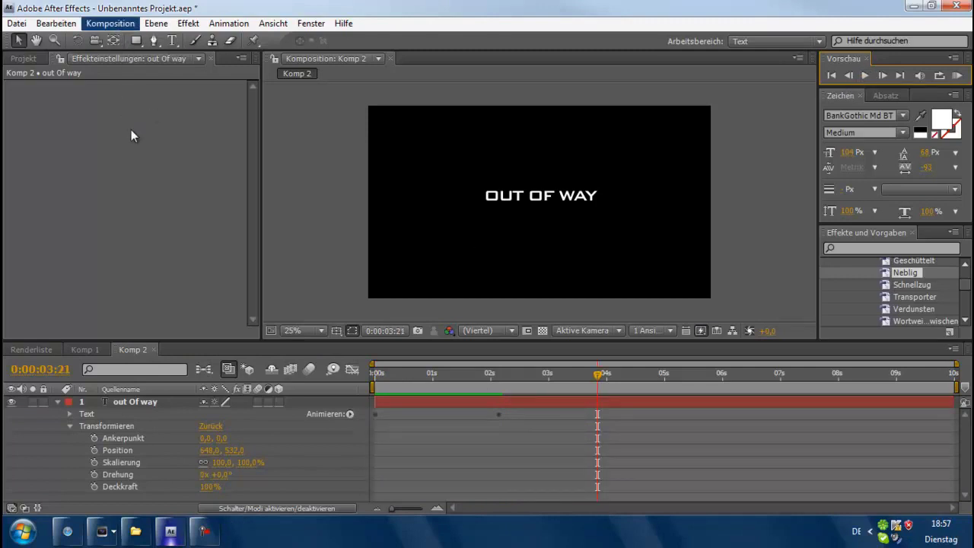
pyautogui.click(131, 130)
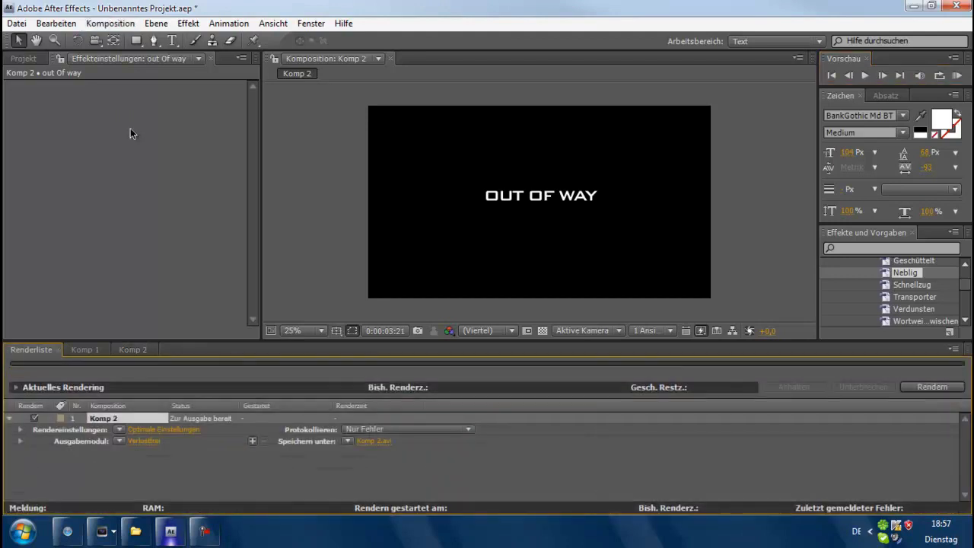
pyautogui.click(362, 441)
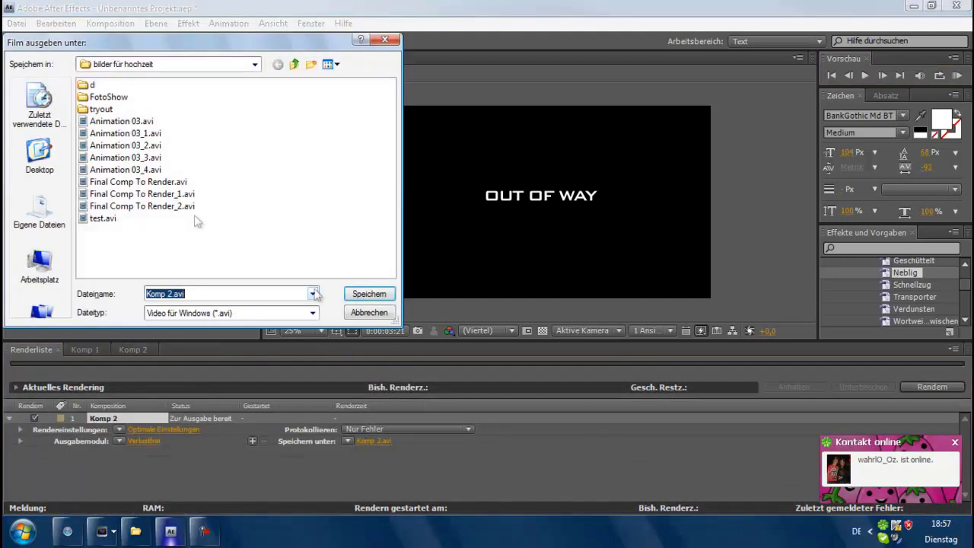
pyautogui.click(99, 219)
pyautogui.click(381, 295)
pyautogui.click(448, 305)
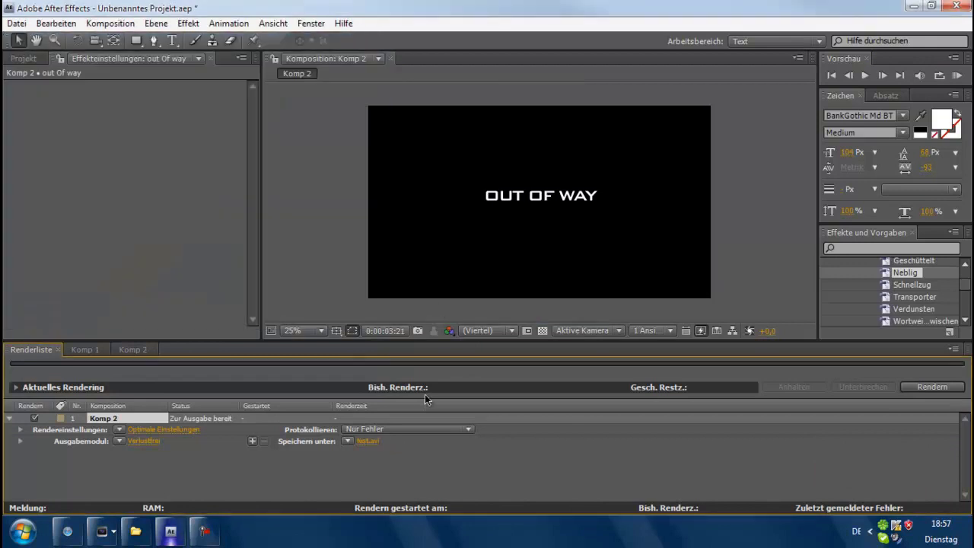
pyautogui.click(932, 387)
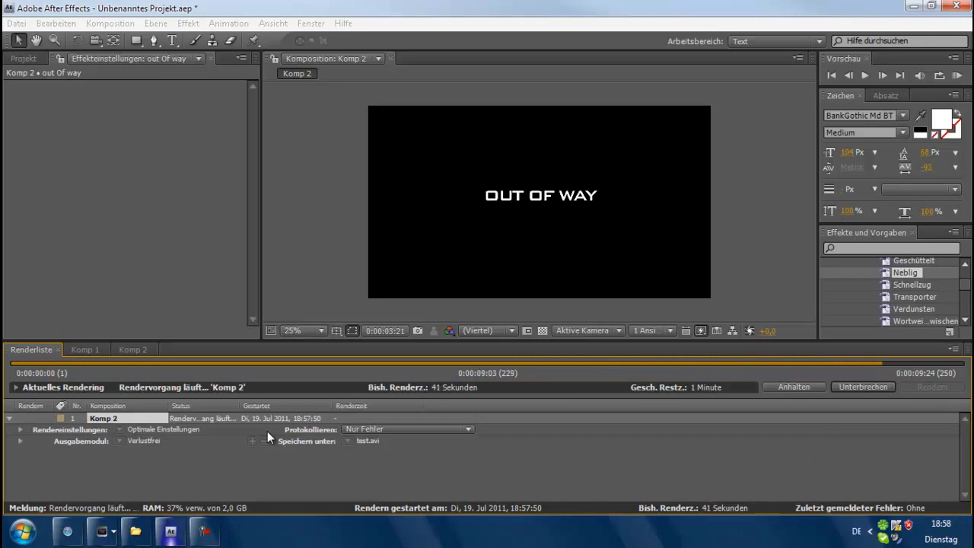
# In Vegas Pro, drop test.avi from the Explorer onto the timeline as a new video track.
pyautogui.click(103, 531)
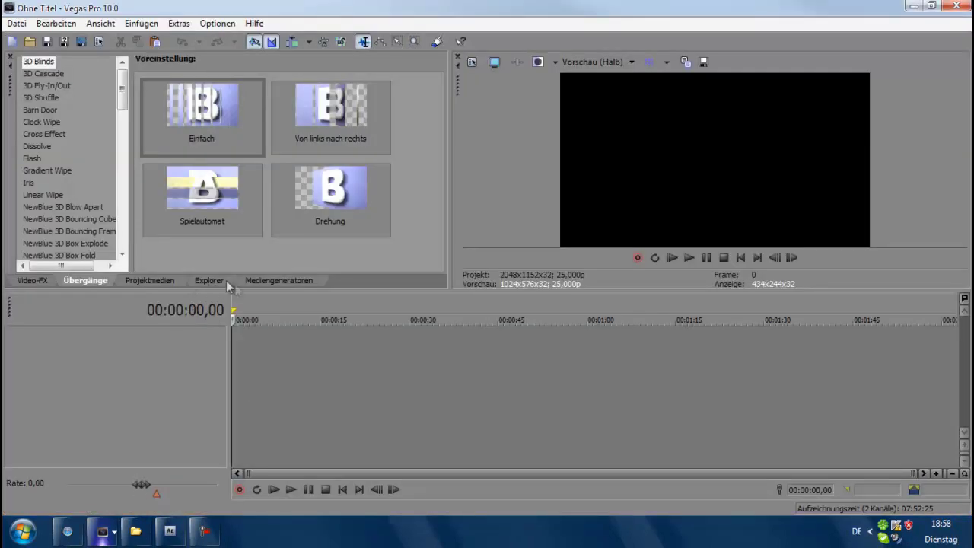
pyautogui.click(210, 280)
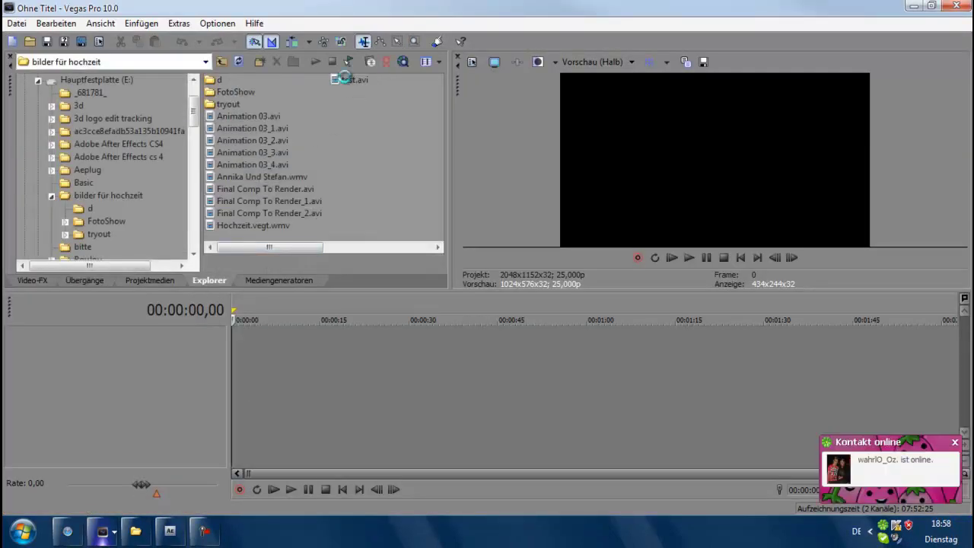
pyautogui.moveTo(350, 80); pyautogui.dragTo(251, 367)
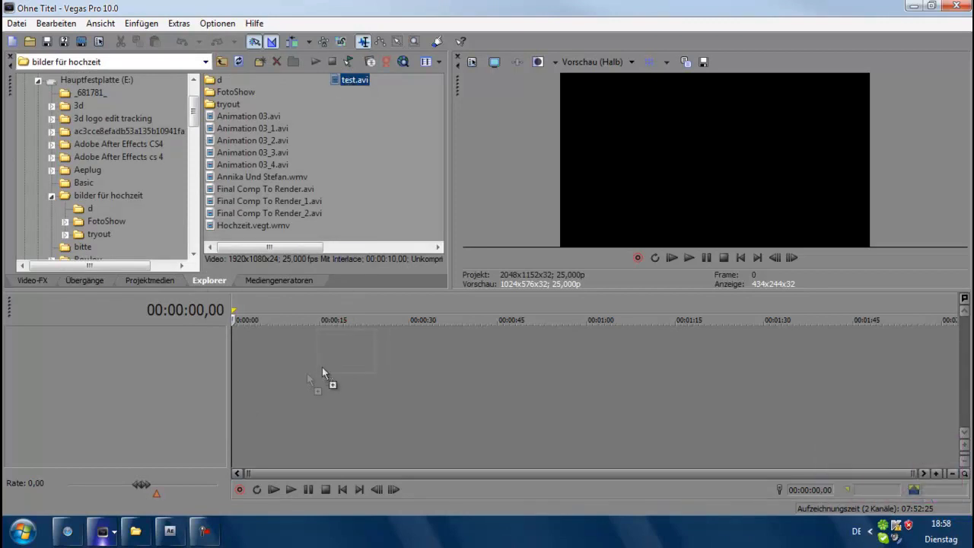
pyautogui.moveTo(251, 368); pyautogui.dragTo(259, 347)
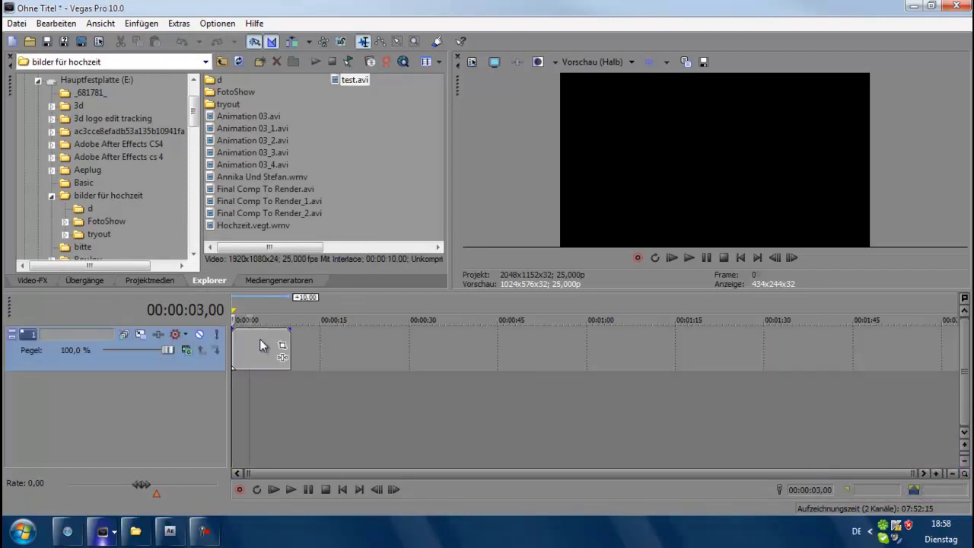
pyautogui.scroll(3, 259, 347)
# Play the title clip from the start, pause on it, and turn on the preview grid.
pyautogui.click(342, 489)
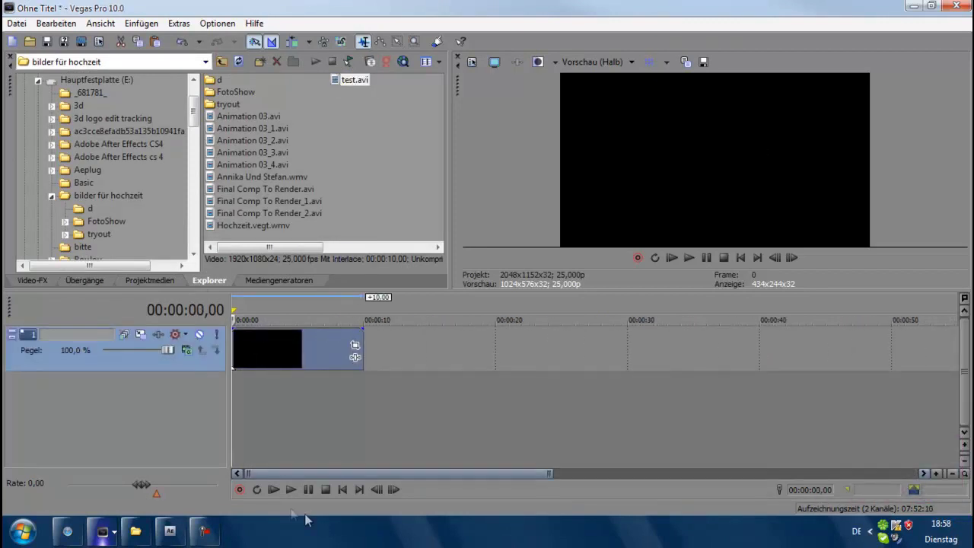
pyautogui.click(292, 490)
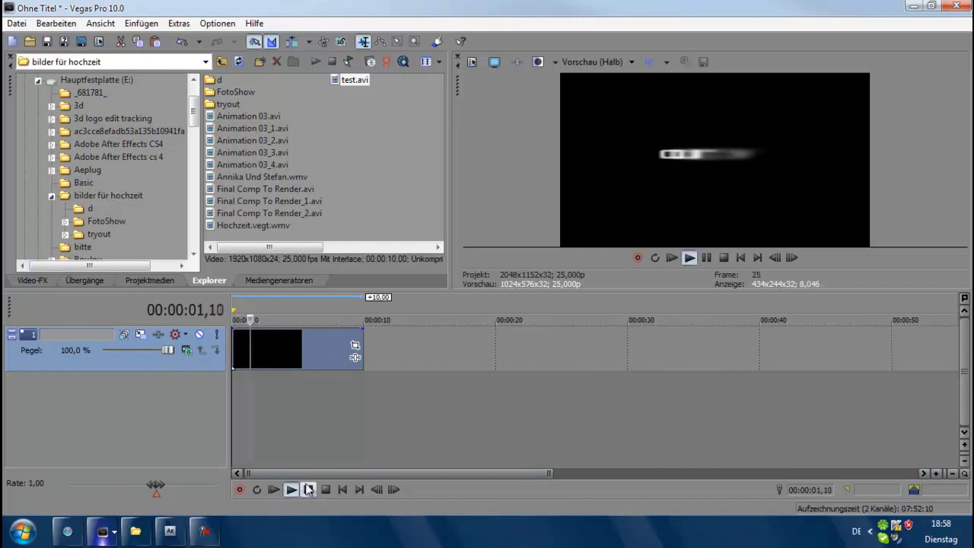
pyautogui.click(308, 489)
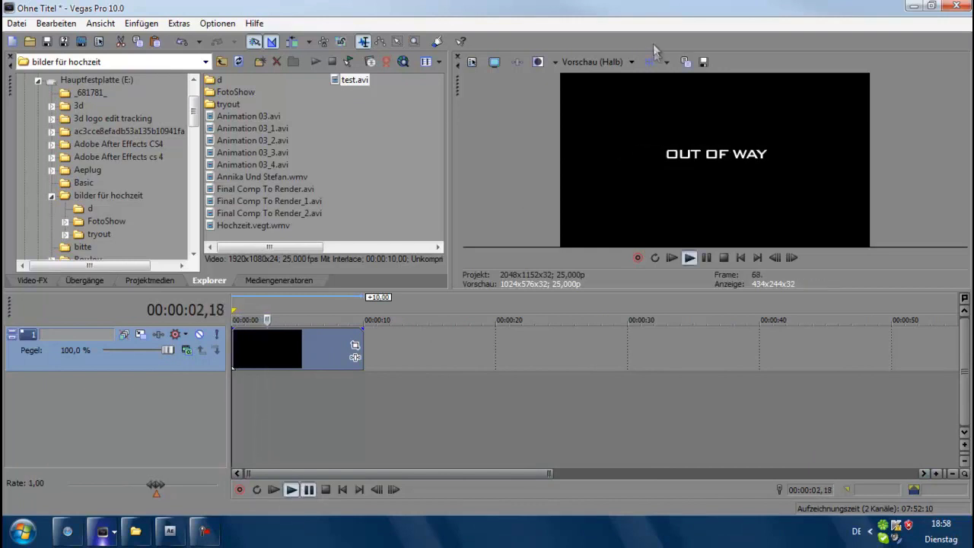
pyautogui.click(649, 64)
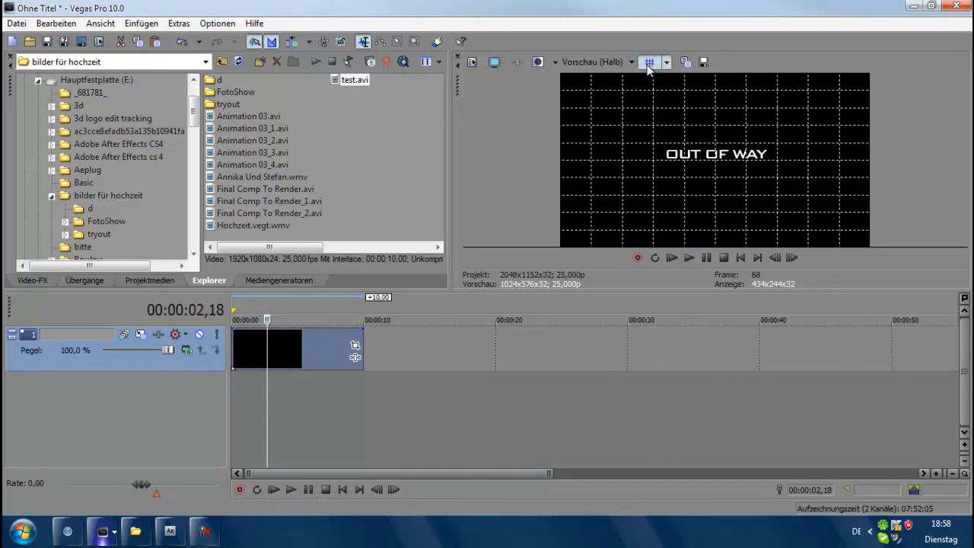
# Nudge the test.avi title's position with arrow keys in Event Pan/Crop.
pyautogui.click(355, 348)
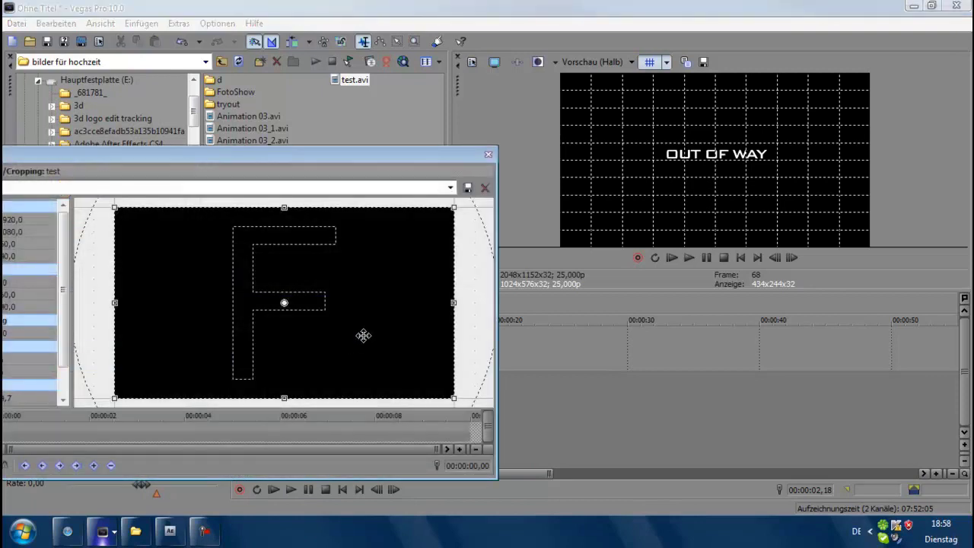
pyautogui.press('Left')
pyautogui.press('Left')
pyautogui.press('Left')
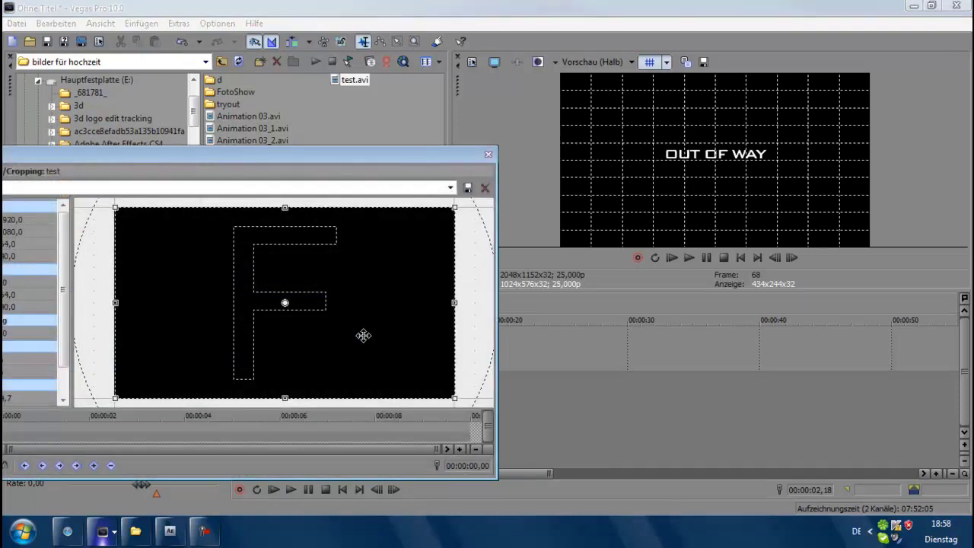
pyautogui.press('Left')
pyautogui.press('Up')
pyautogui.press('Up')
pyautogui.press('Up')
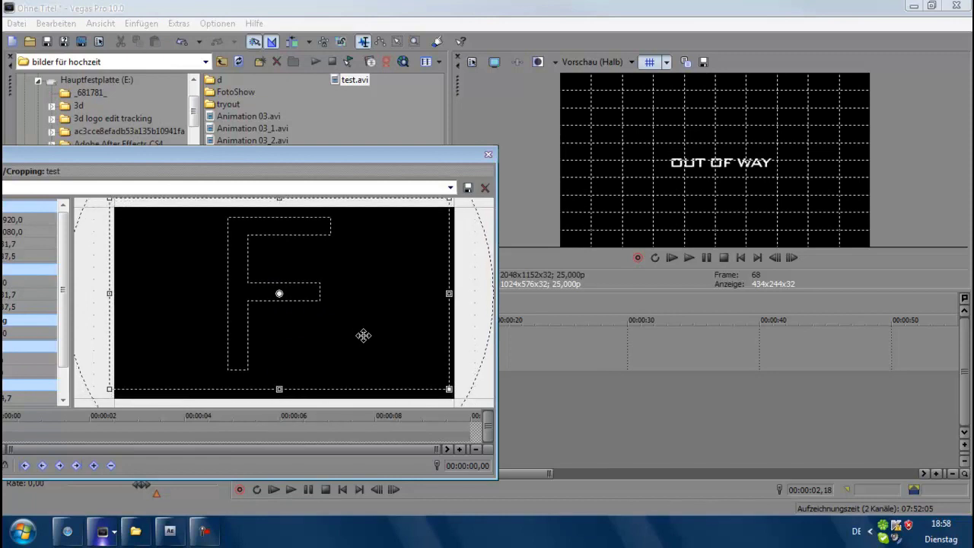
pyautogui.press('Up')
pyautogui.press('Right')
pyautogui.press('Right')
pyautogui.press('Right')
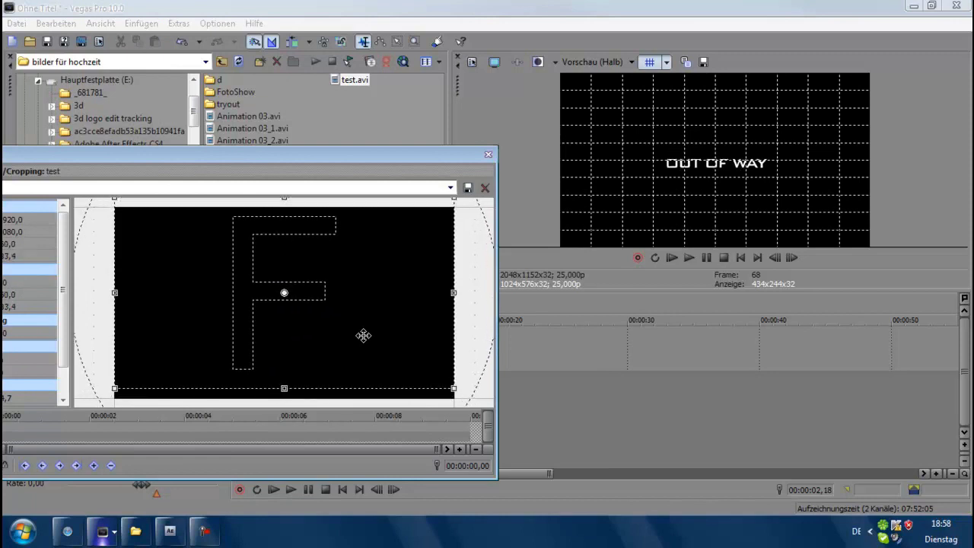
pyautogui.press('Right')
pyautogui.press('Down')
pyautogui.press('Down')
pyautogui.press('Down')
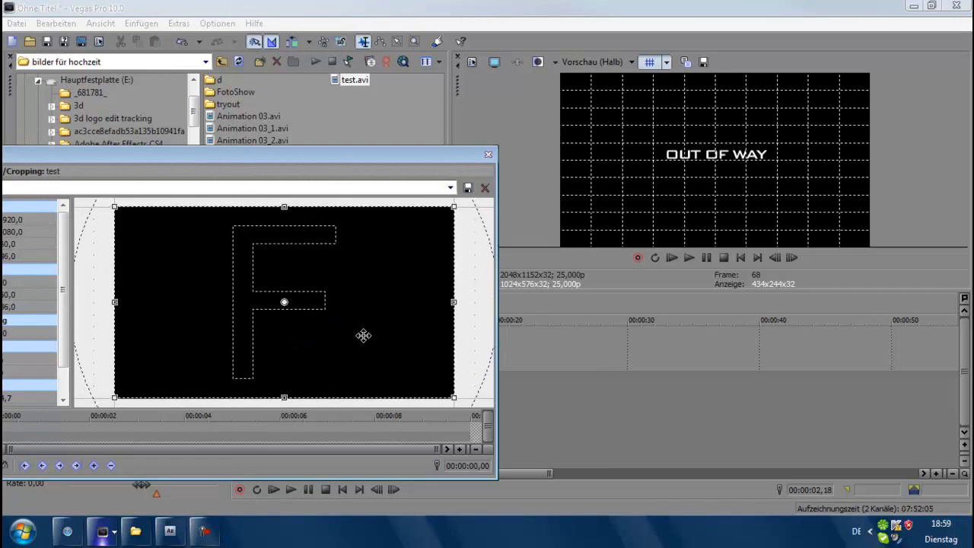
pyautogui.press('Down')
pyautogui.press('Left')
pyautogui.press('Left')
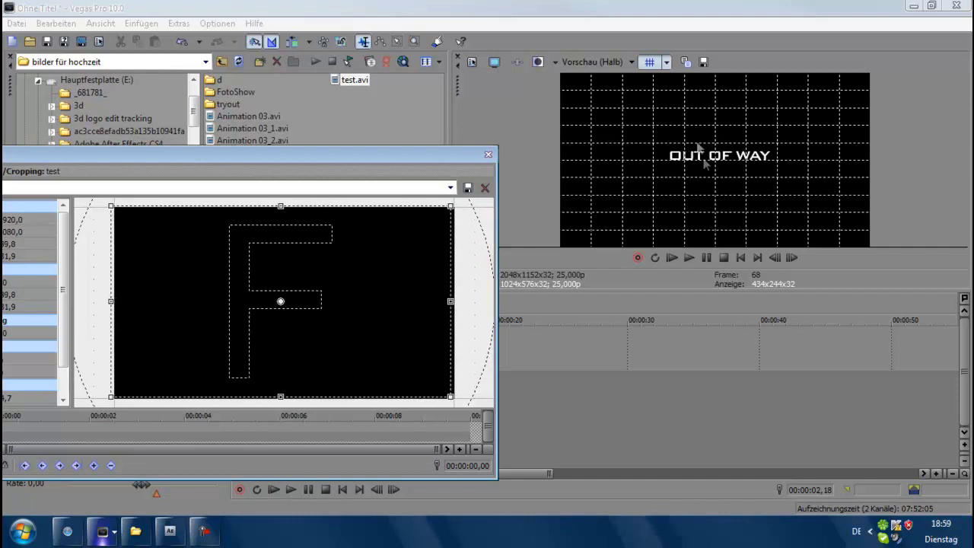
pyautogui.click(489, 155)
# Hide the preview grid and replay the timeline from the start.
pyautogui.click(649, 62)
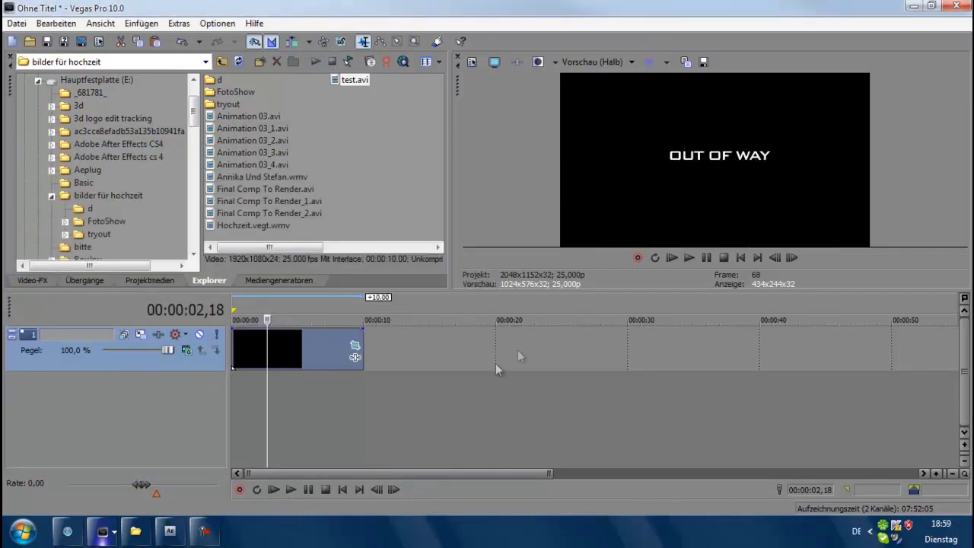
pyautogui.click(342, 489)
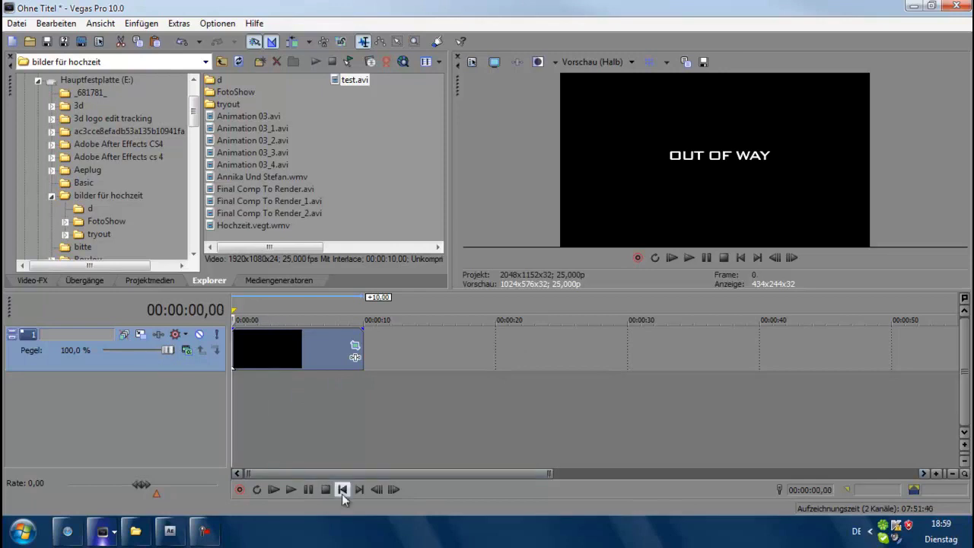
pyautogui.click(290, 490)
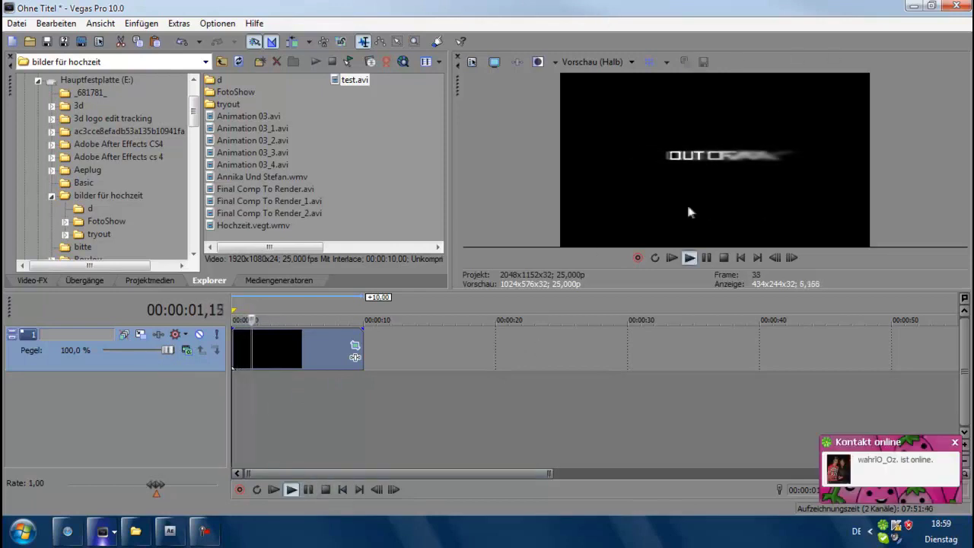
pyautogui.click(308, 489)
pyautogui.click(135, 530)
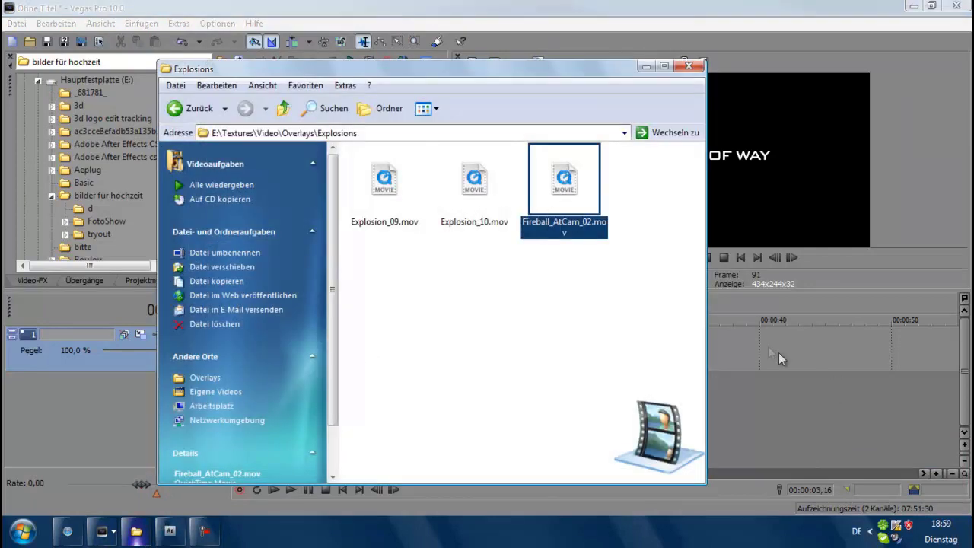
# Place the fireball clip on the video track near 00:00:41 and preview it.
pyautogui.moveTo(755, 344); pyautogui.dragTo(764, 355)
pyautogui.click(767, 395)
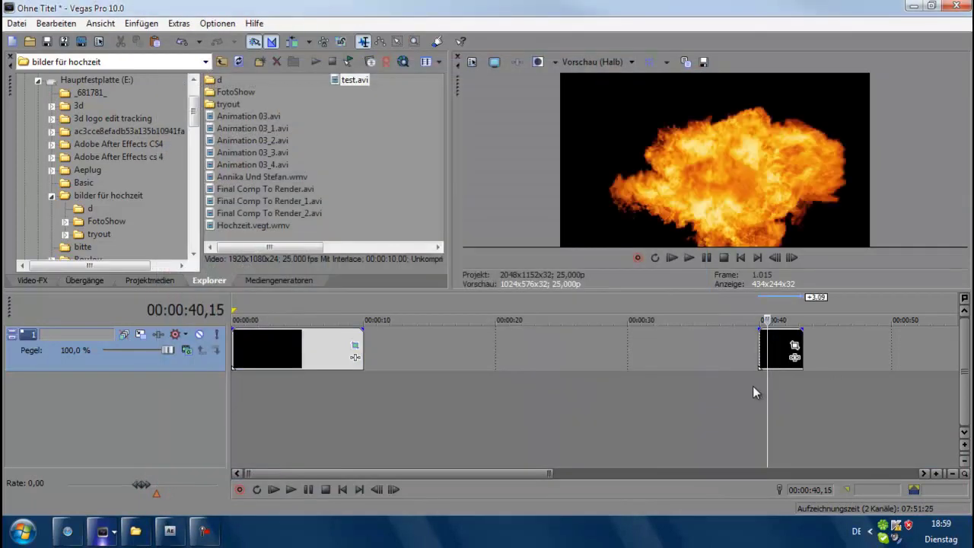
pyautogui.click(755, 352)
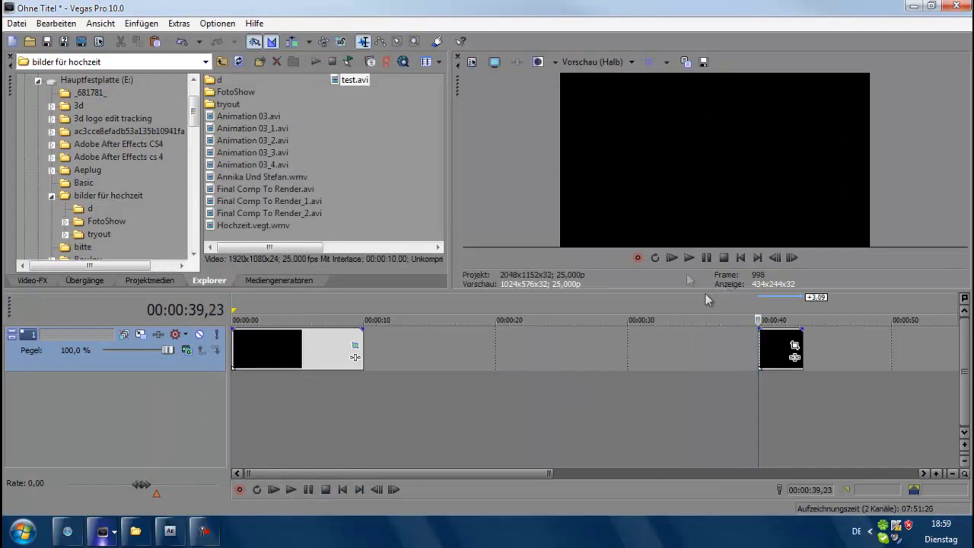
pyautogui.click(688, 256)
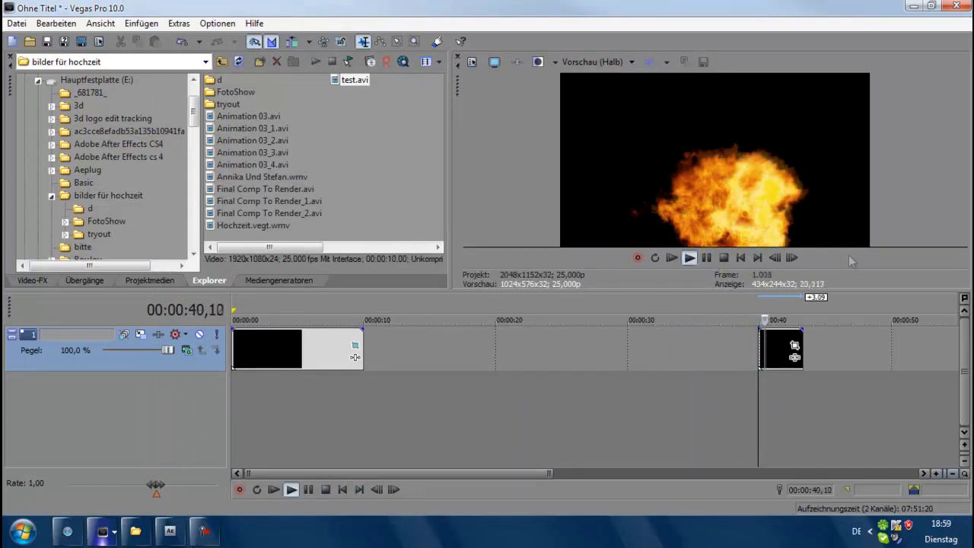
pyautogui.scroll(-2, 641, 362)
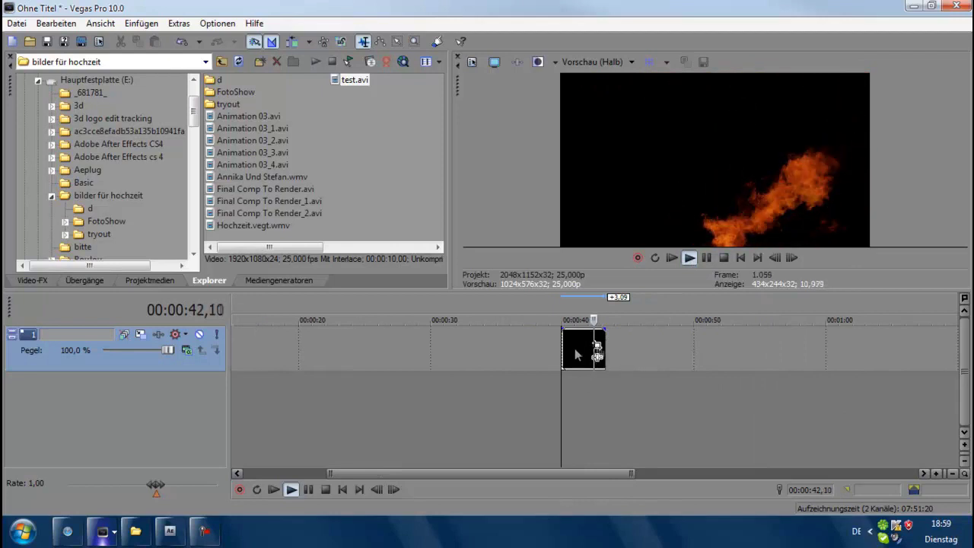
pyautogui.click(308, 490)
pyautogui.scroll(2, 516, 374)
pyautogui.click(524, 374)
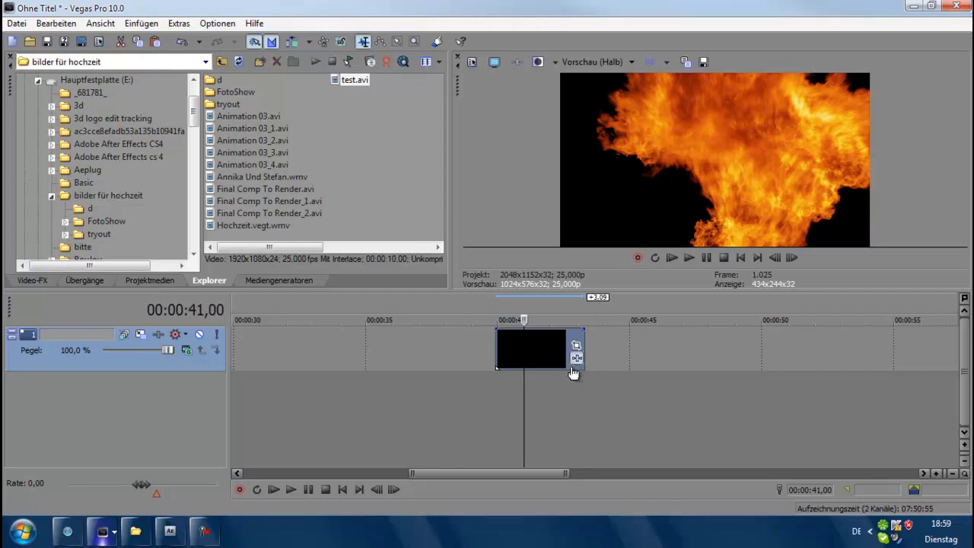
pyautogui.click(576, 358)
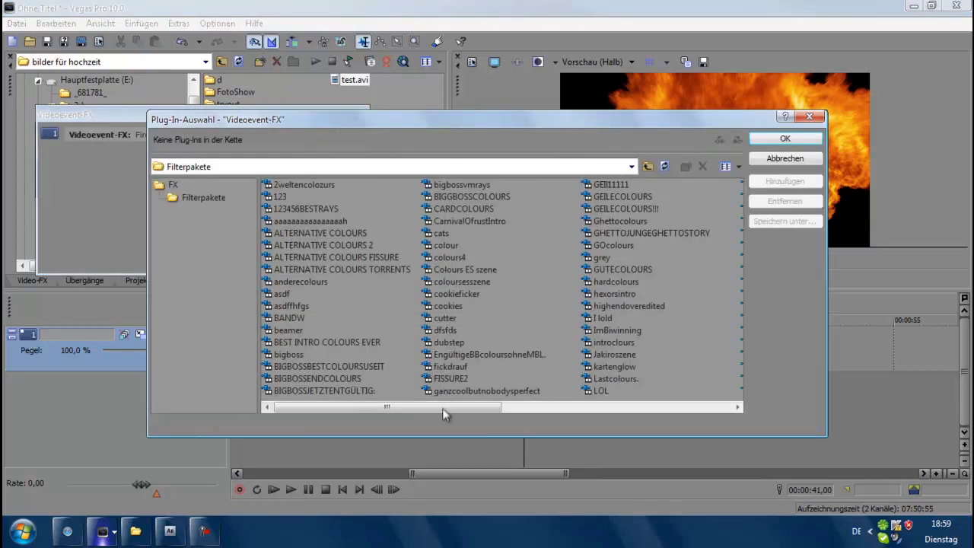
# Apply the NON MBL GIVEAWAY COLOURS filter package to the fireball clip's Event FX.
pyautogui.moveTo(446, 414); pyautogui.dragTo(599, 411)
pyautogui.click(494, 233)
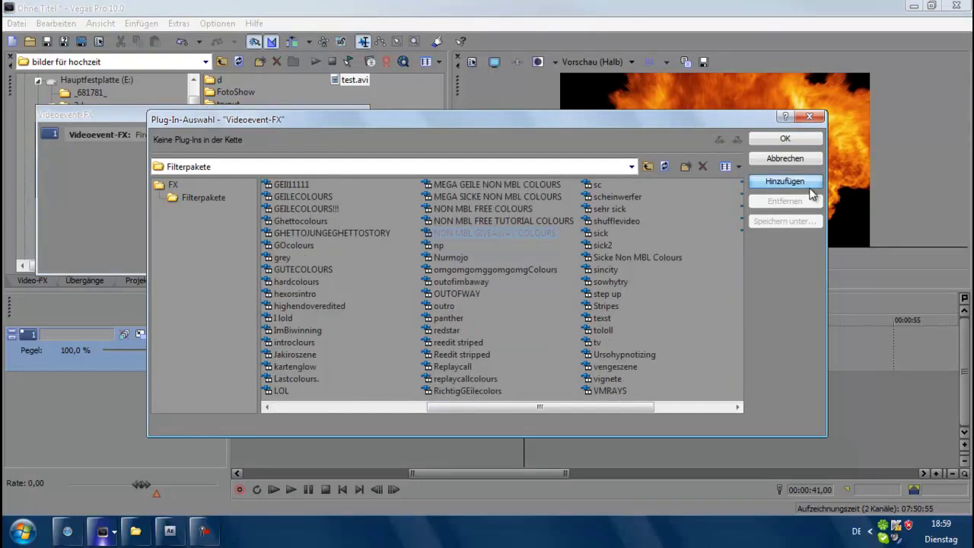
pyautogui.click(785, 181)
pyautogui.click(785, 138)
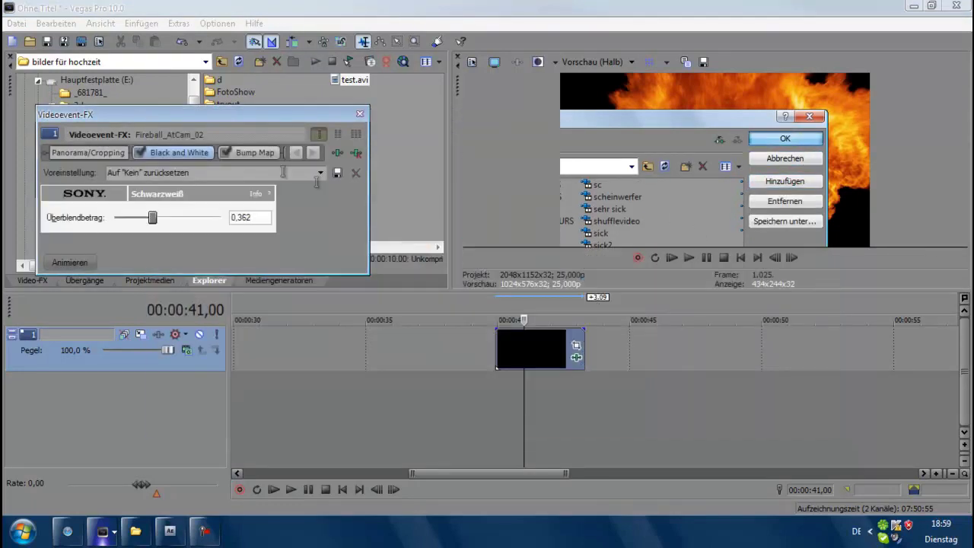
pyautogui.click(361, 115)
# Show the Video FX list and browse the Gradient Map presets.
pyautogui.click(33, 280)
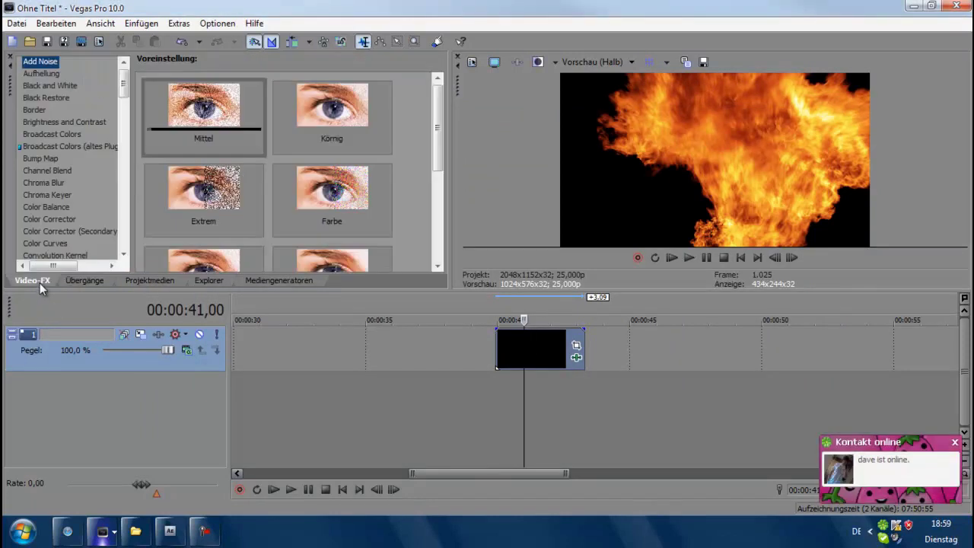
pyautogui.moveTo(124, 76); pyautogui.dragTo(129, 118)
pyautogui.click(41, 198)
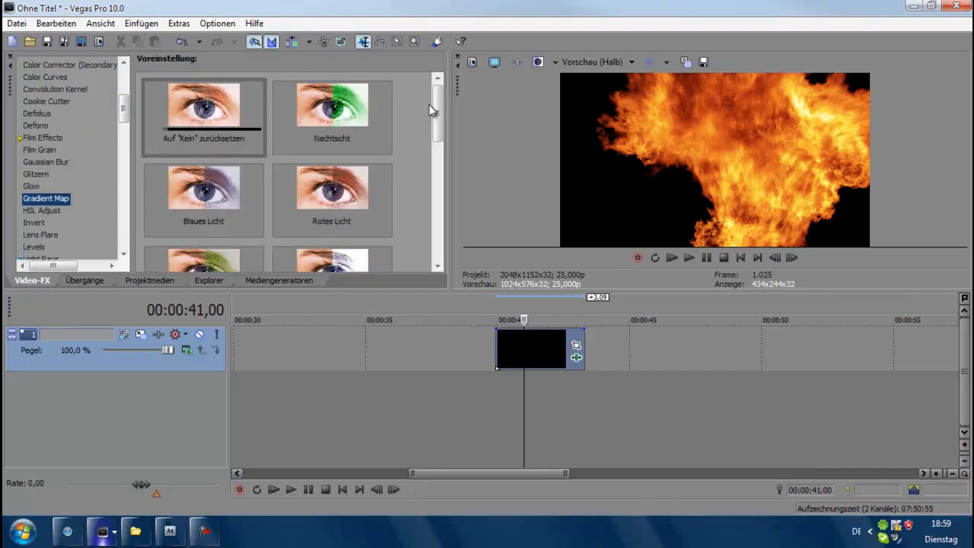
pyautogui.scroll(-3, 424, 151)
pyautogui.scroll(1, 421, 154)
# Add an Überbelichtet Gradient Map with black first stop, additive blending, strength 0.508.
pyautogui.moveTo(332, 191); pyautogui.dragTo(512, 349)
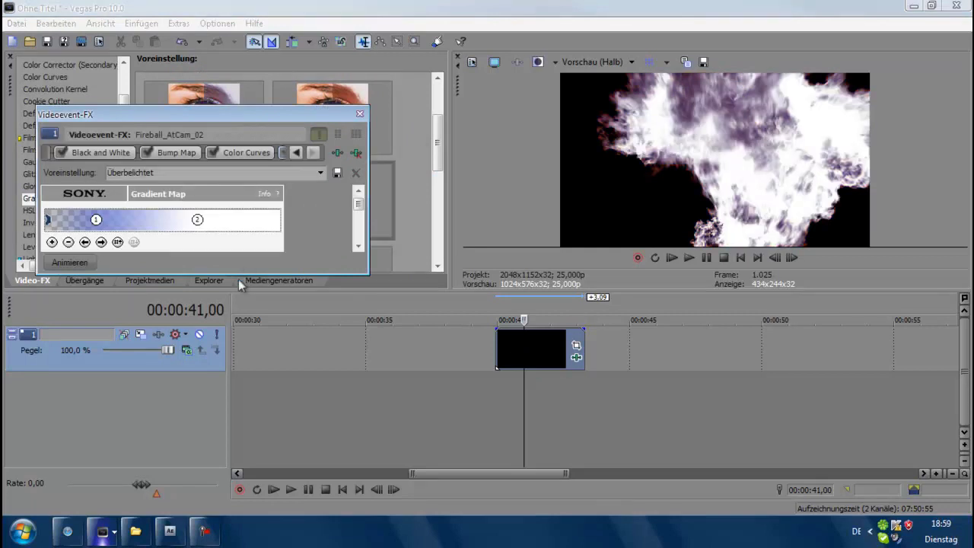
pyautogui.moveTo(233, 274); pyautogui.dragTo(227, 424)
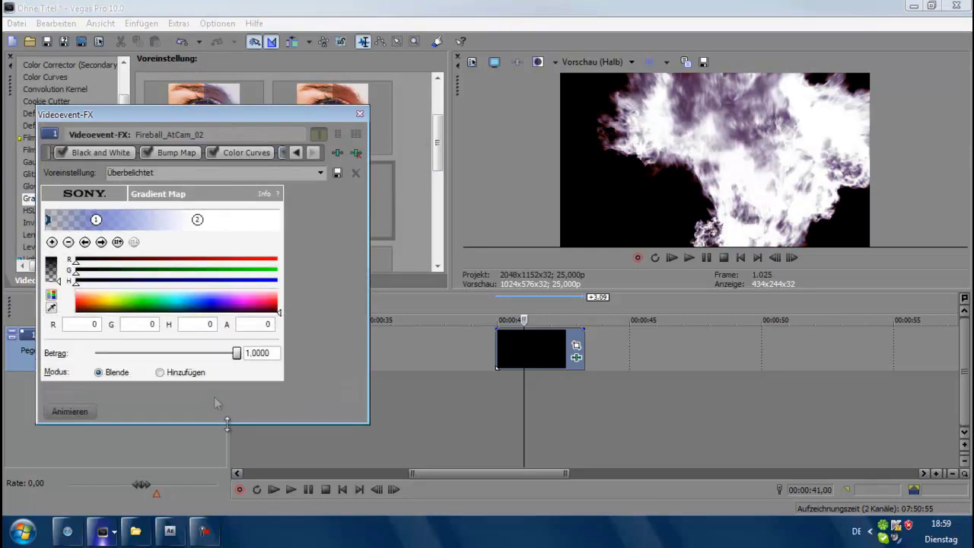
pyautogui.moveTo(231, 360); pyautogui.dragTo(152, 359)
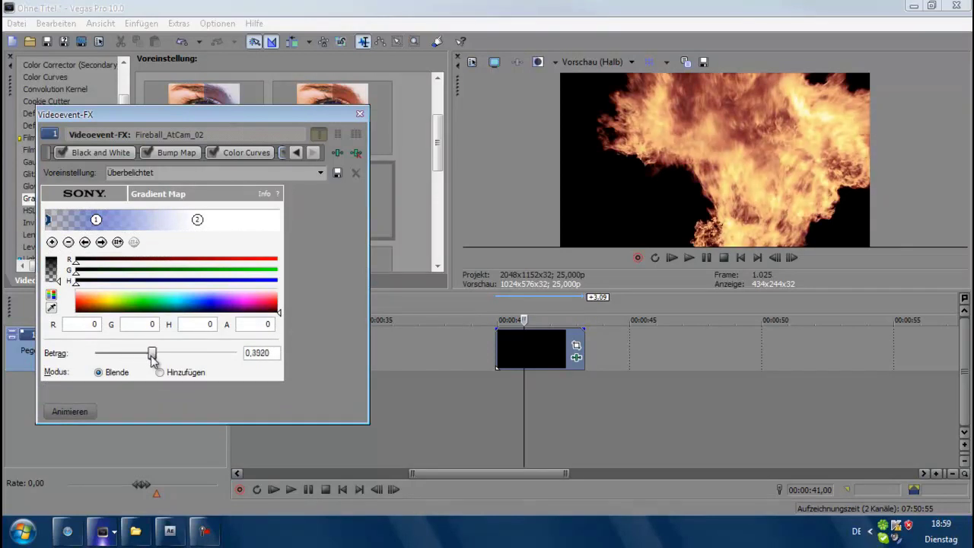
pyautogui.click(95, 220)
pyautogui.click(205, 298)
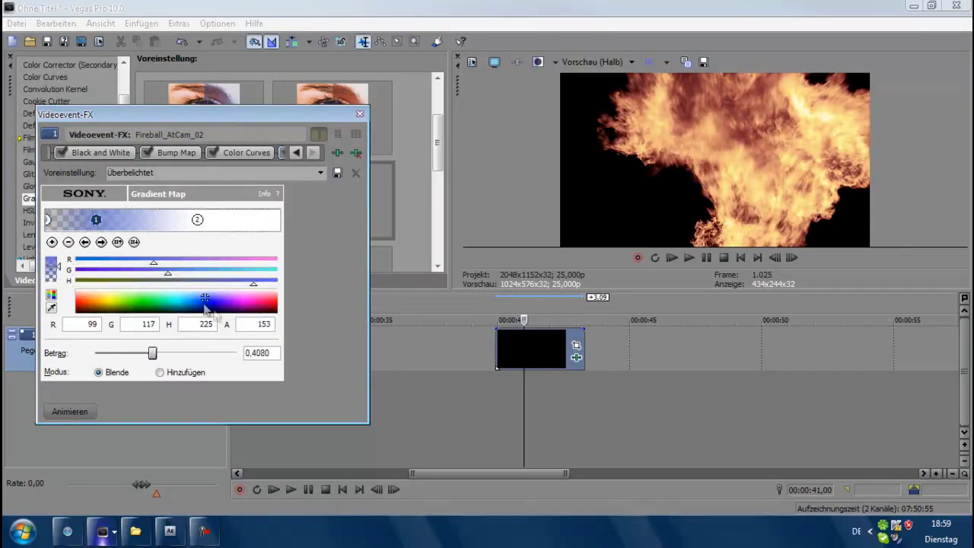
pyautogui.moveTo(219, 302); pyautogui.dragTo(174, 326)
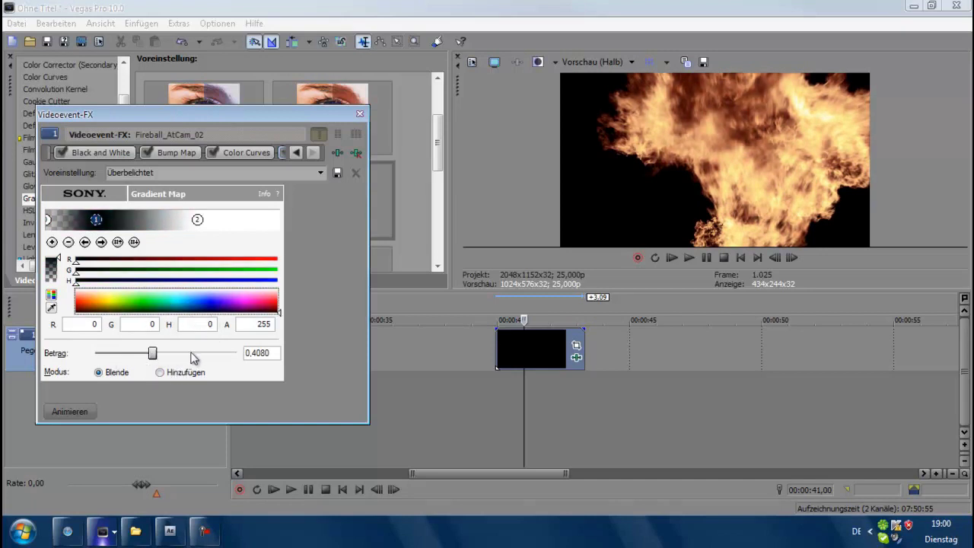
pyautogui.click(162, 354)
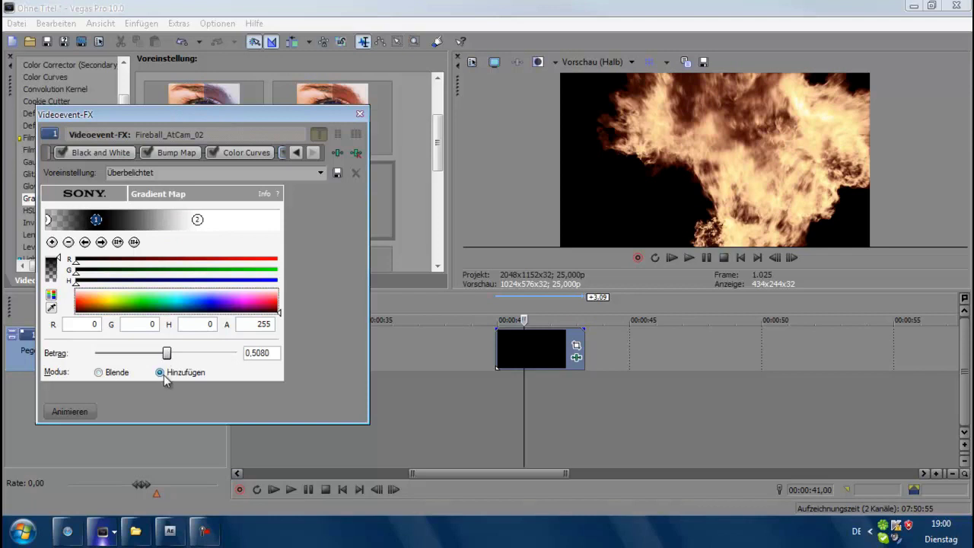
pyautogui.click(162, 374)
pyautogui.click(177, 373)
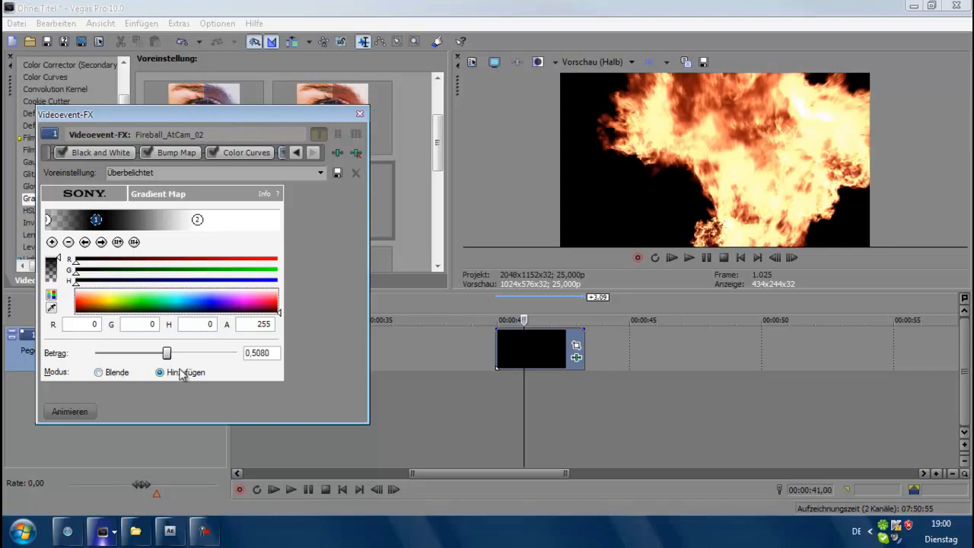
pyautogui.click(359, 114)
pyautogui.scroll(-3, 462, 409)
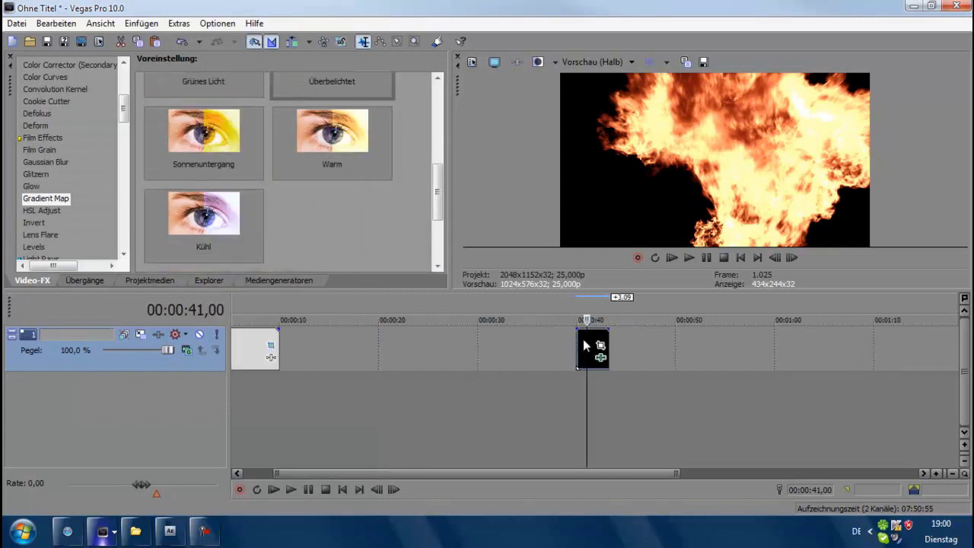
# Move the fireball clip to track 2 at 00:00:00 and extend it to the title clip's end.
pyautogui.moveTo(590, 366)
pyautogui.mouseDown()
pyautogui.moveTo(575, 358)
pyautogui.moveTo(573, 390)
pyautogui.moveTo(197, 400)
pyautogui.mouseUp()
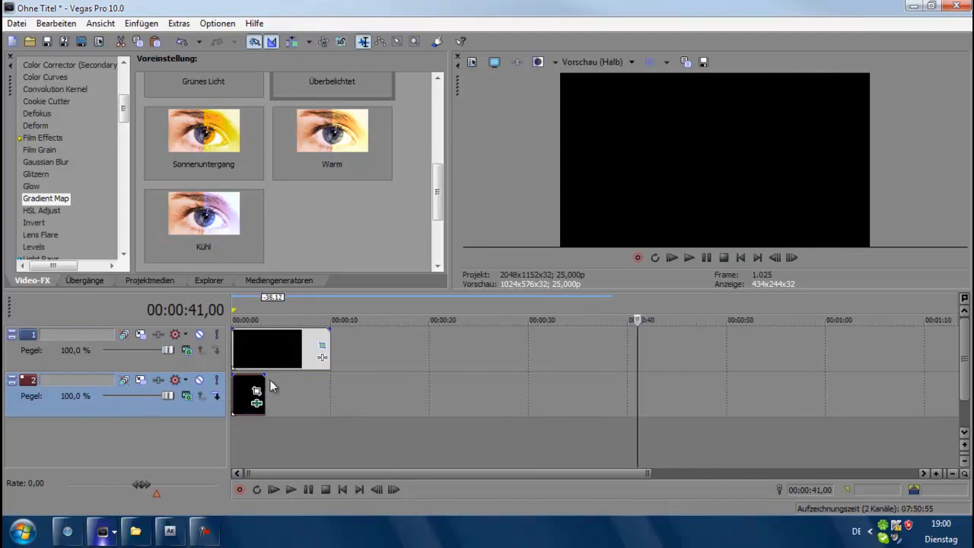
pyautogui.moveTo(263, 383); pyautogui.dragTo(316, 384)
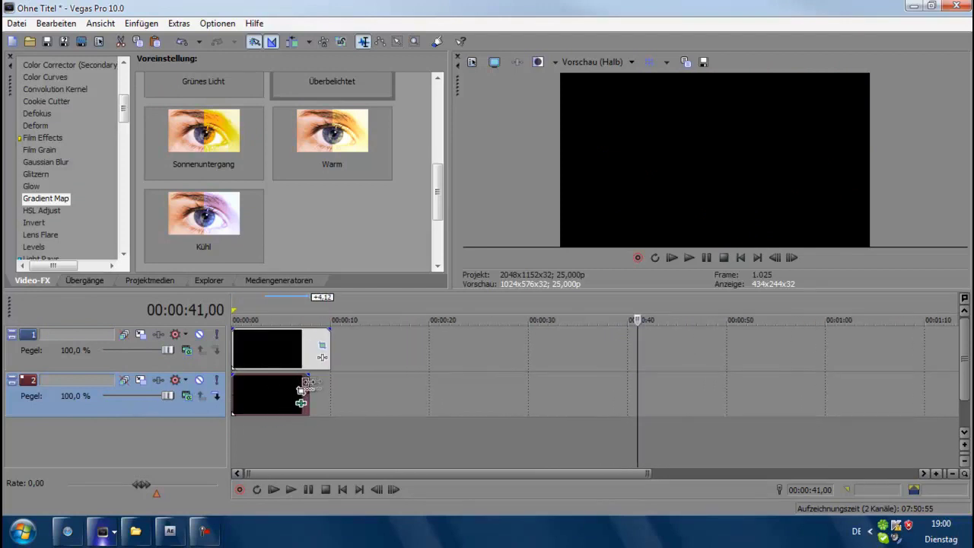
pyautogui.click(327, 348)
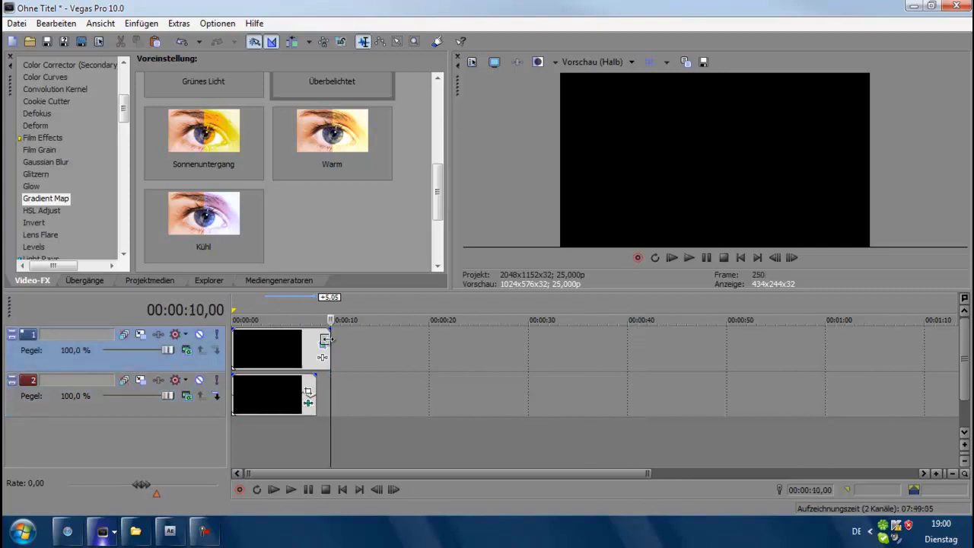
pyautogui.click(293, 396)
pyautogui.scroll(2, 320, 430)
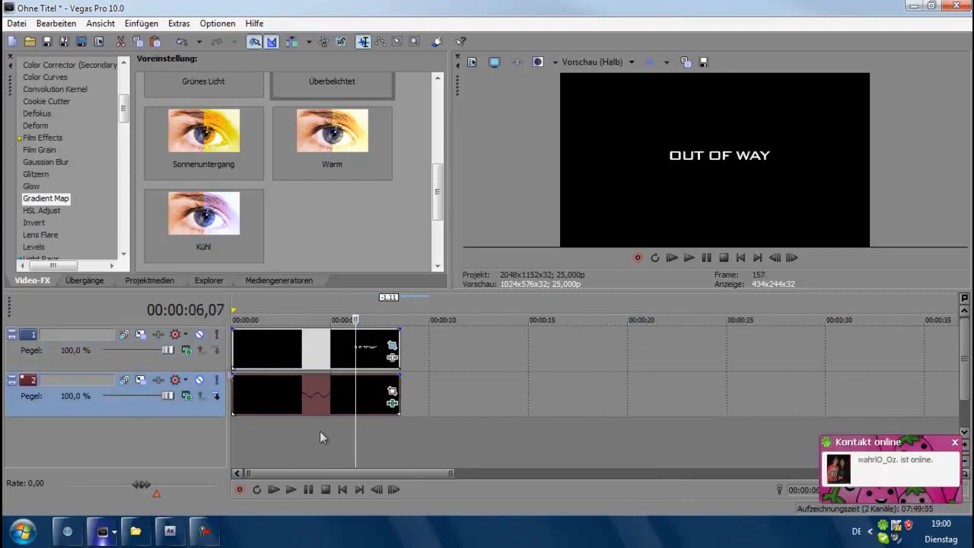
pyautogui.click(277, 401)
pyautogui.click(243, 342)
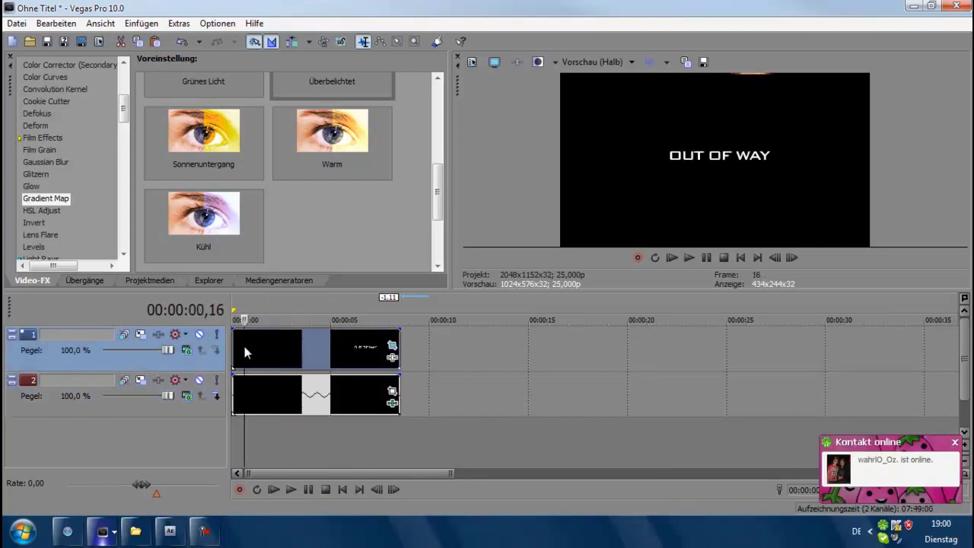
pyautogui.scroll(1, 303, 459)
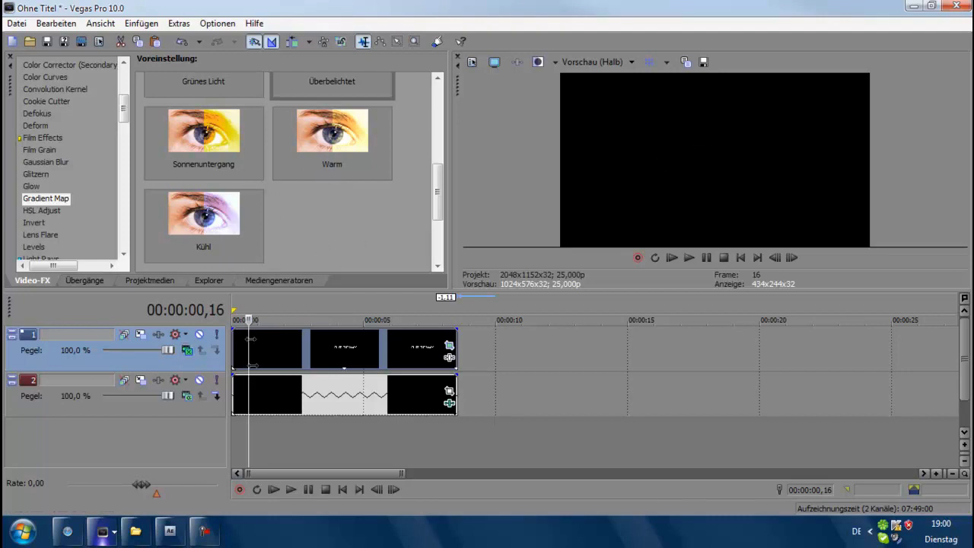
pyautogui.click(233, 342)
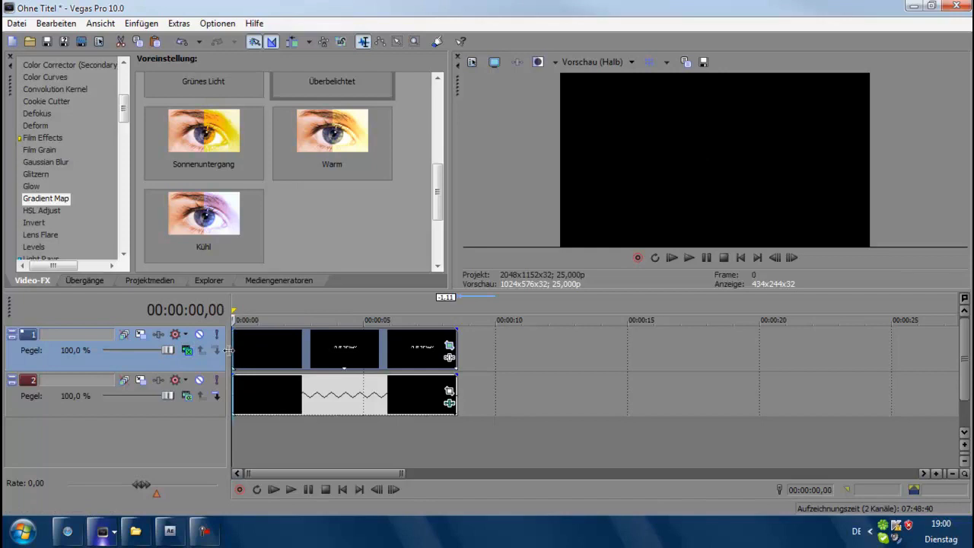
pyautogui.click(291, 489)
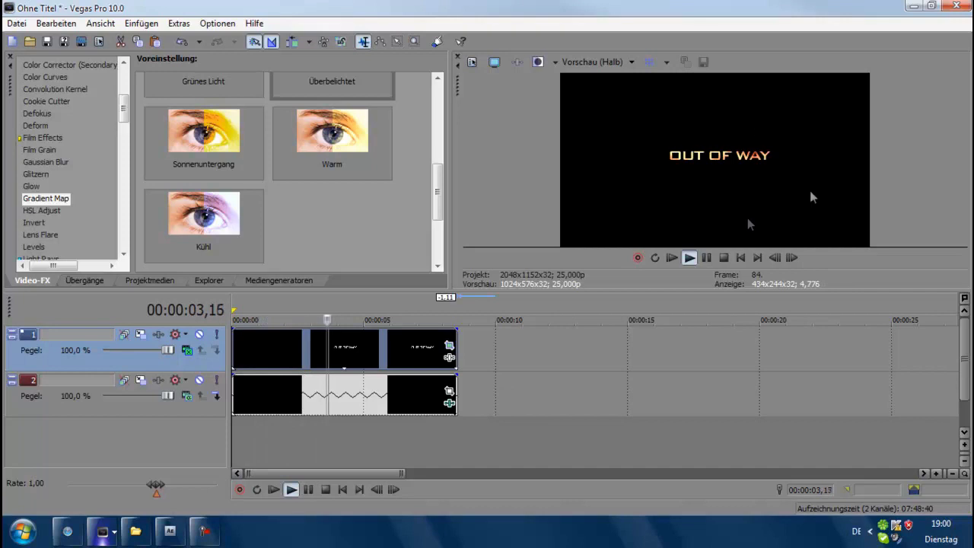
pyautogui.click(310, 489)
pyautogui.click(288, 355)
pyautogui.click(307, 491)
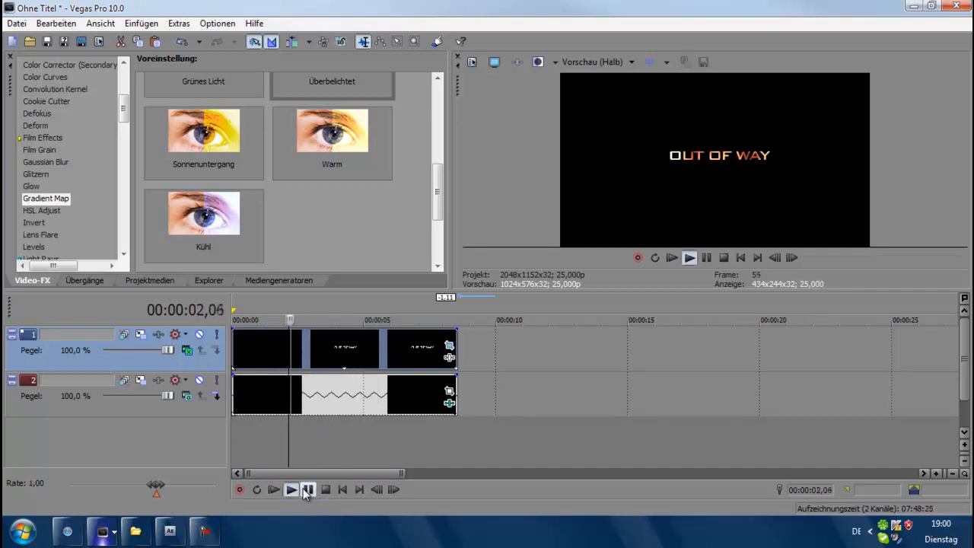
pyautogui.click(307, 489)
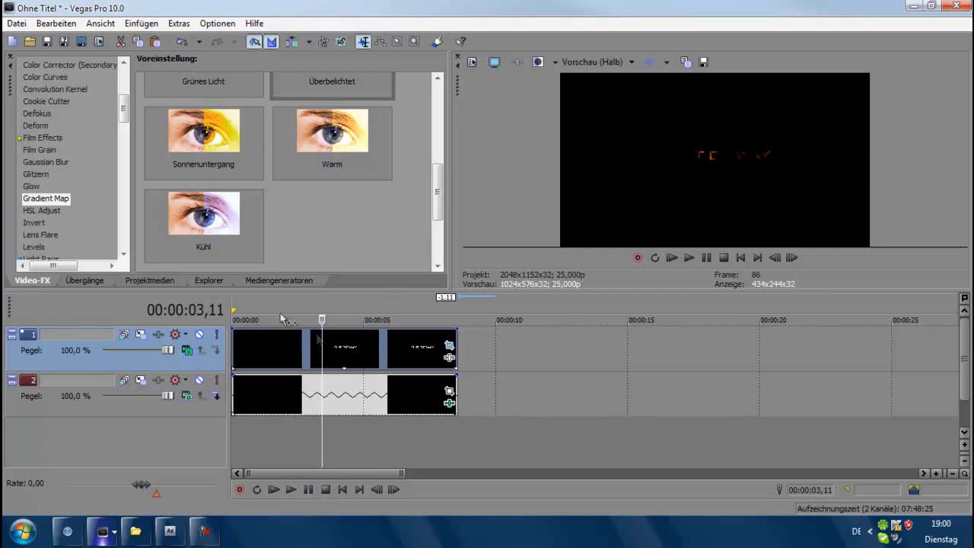
pyautogui.moveTo(296, 319); pyautogui.dragTo(303, 320)
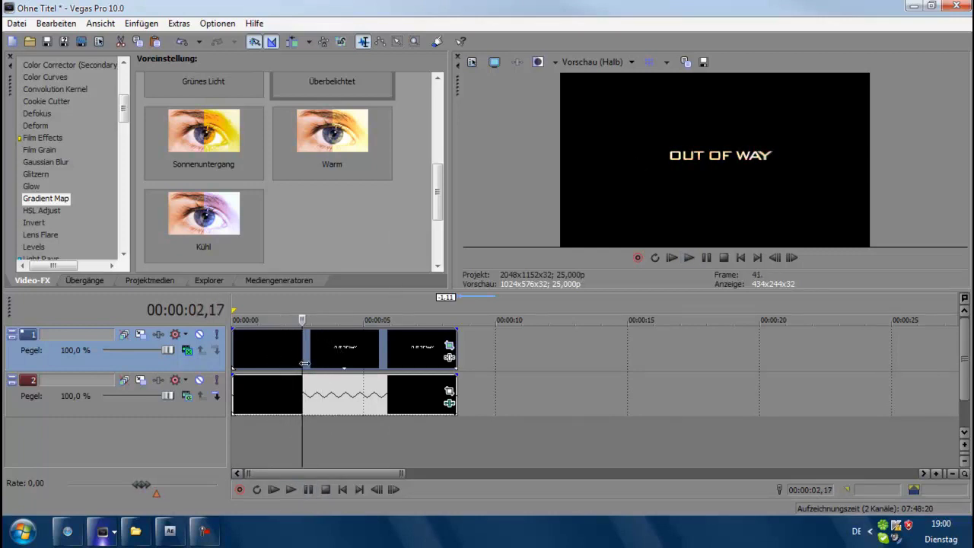
pyautogui.moveTo(304, 363)
pyautogui.mouseDown()
pyautogui.moveTo(315, 369)
pyautogui.moveTo(255, 372)
pyautogui.moveTo(413, 373)
pyautogui.mouseUp()
# Scrub the timeline to review where the OUT OF WAY title becomes fully visible.
pyautogui.scroll(-3, 532, 356)
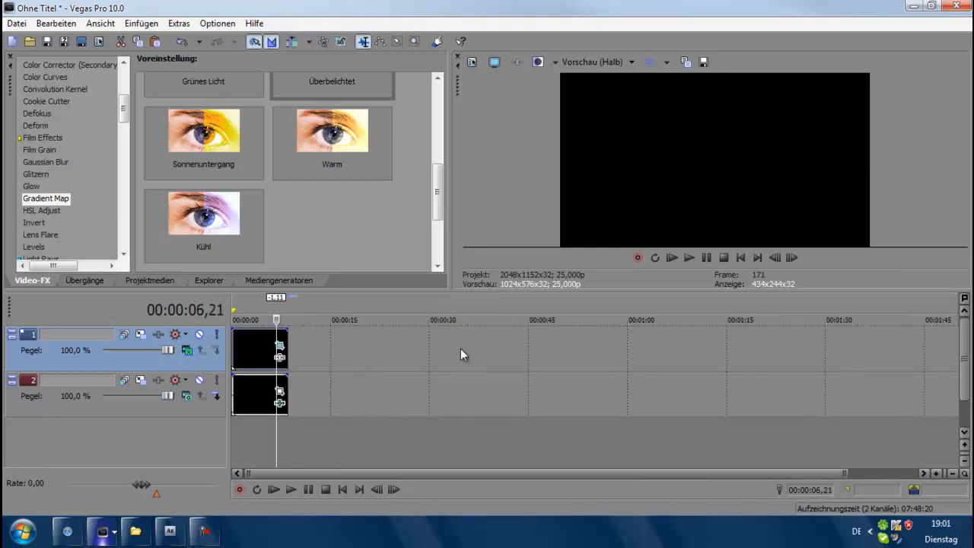
pyautogui.click(460, 352)
pyautogui.click(340, 356)
pyautogui.scroll(2, 340, 356)
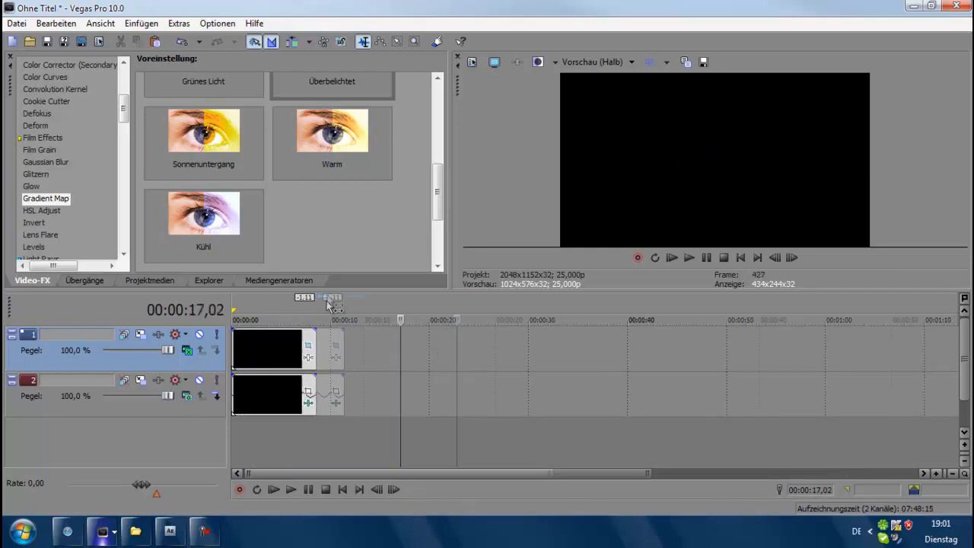
pyautogui.scroll(1, 331, 305)
pyautogui.click(296, 350)
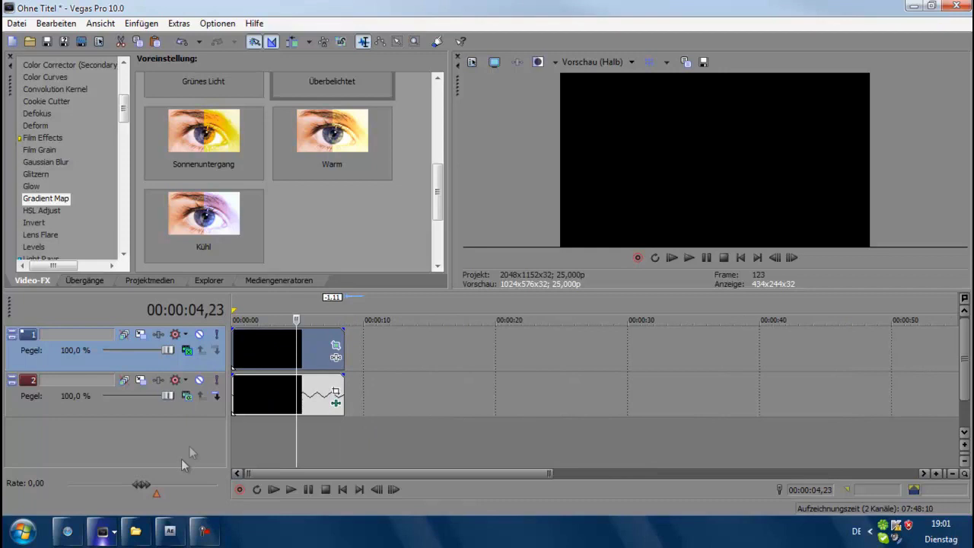
pyautogui.click(272, 351)
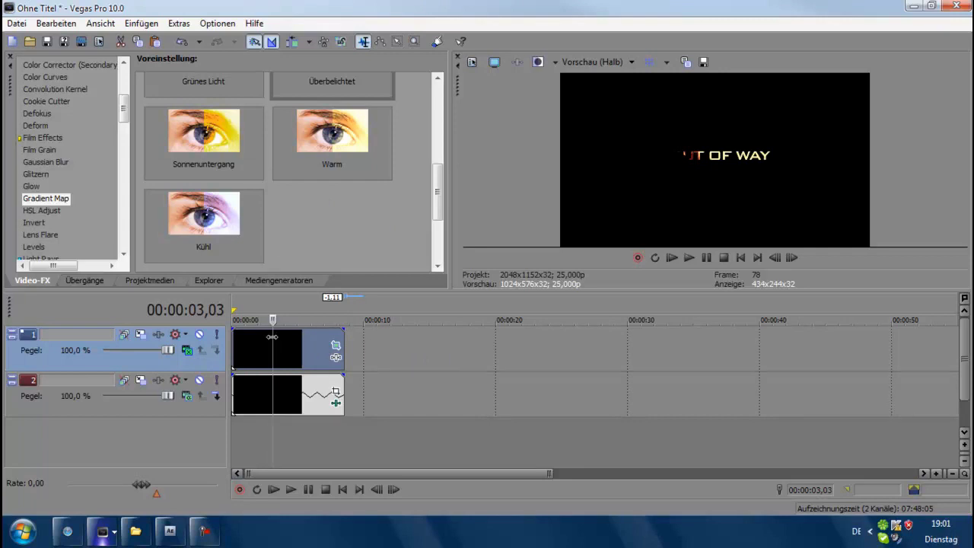
pyautogui.moveTo(273, 336); pyautogui.dragTo(267, 339)
pyautogui.click(522, 349)
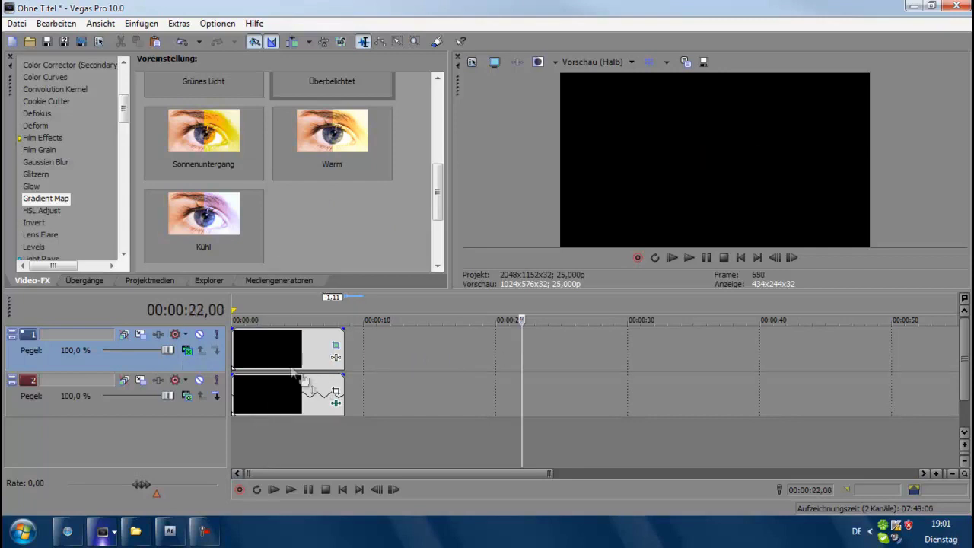
pyautogui.click(269, 344)
pyautogui.click(529, 348)
# Add a new text event reading 'Out of Way' in the BankGothic Md BT font.
pyautogui.hotkey('ctrl', 'shift', 't')
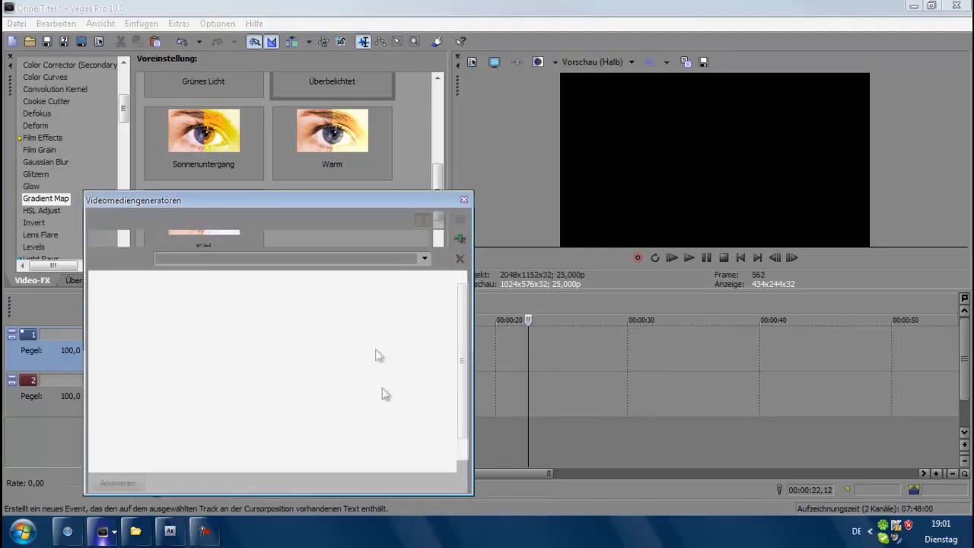
pyautogui.write('Out')
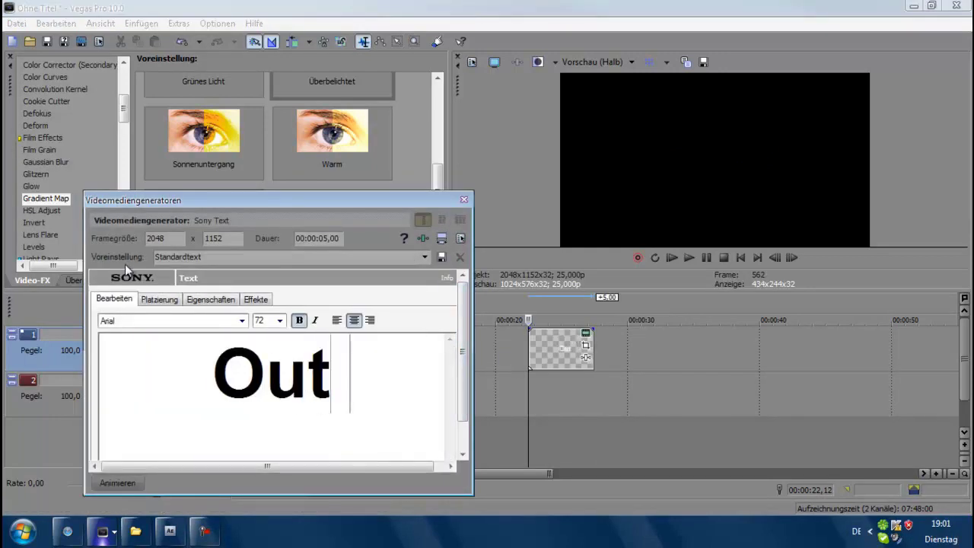
pyautogui.write(' of wa')
pyautogui.press('BackSpace')
pyautogui.press('BackSpace')
pyautogui.write('Way')
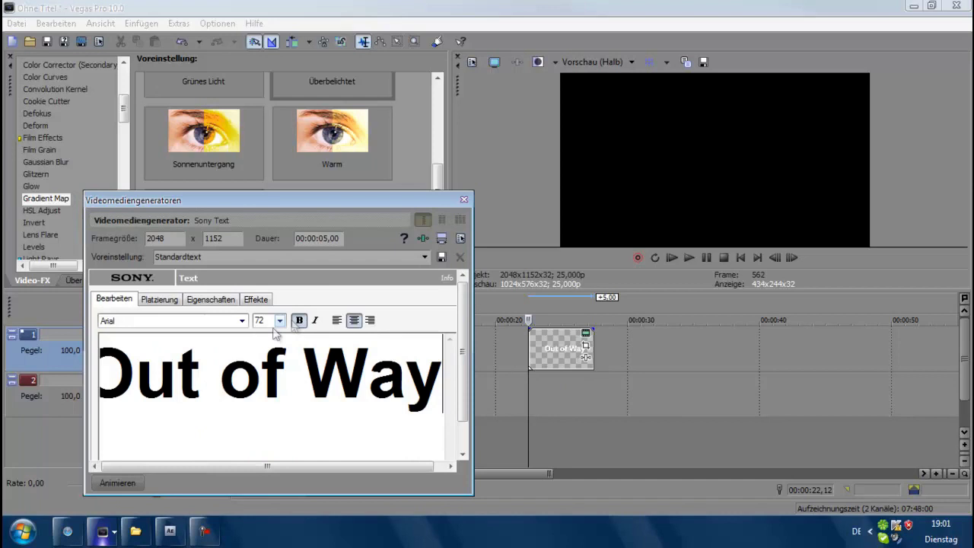
pyautogui.click(242, 320)
pyautogui.press('b')
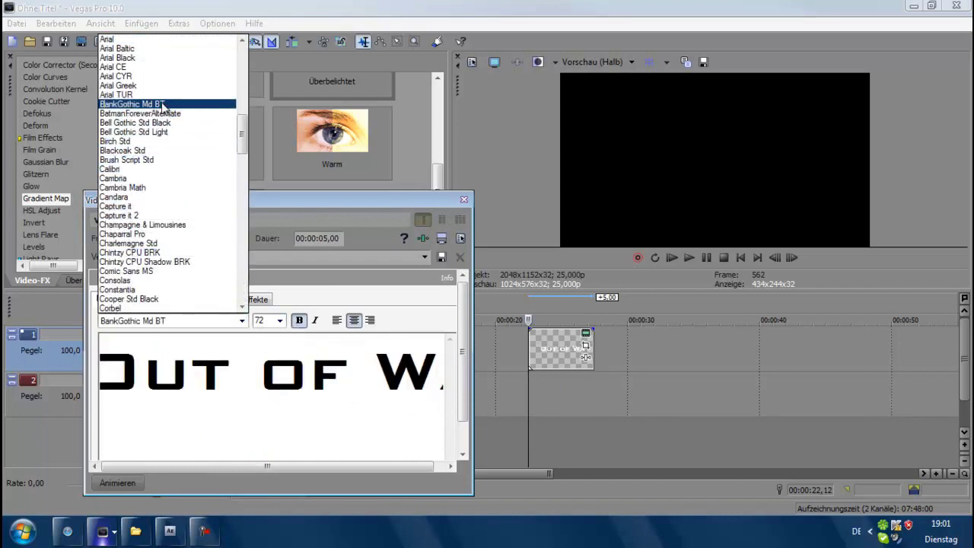
pyautogui.click(137, 103)
pyautogui.press('space')
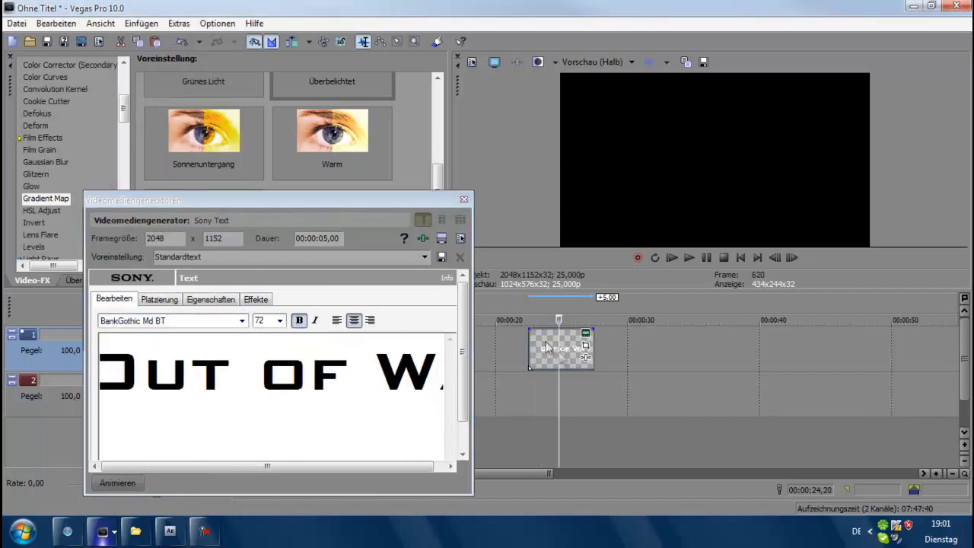
pyautogui.click(463, 200)
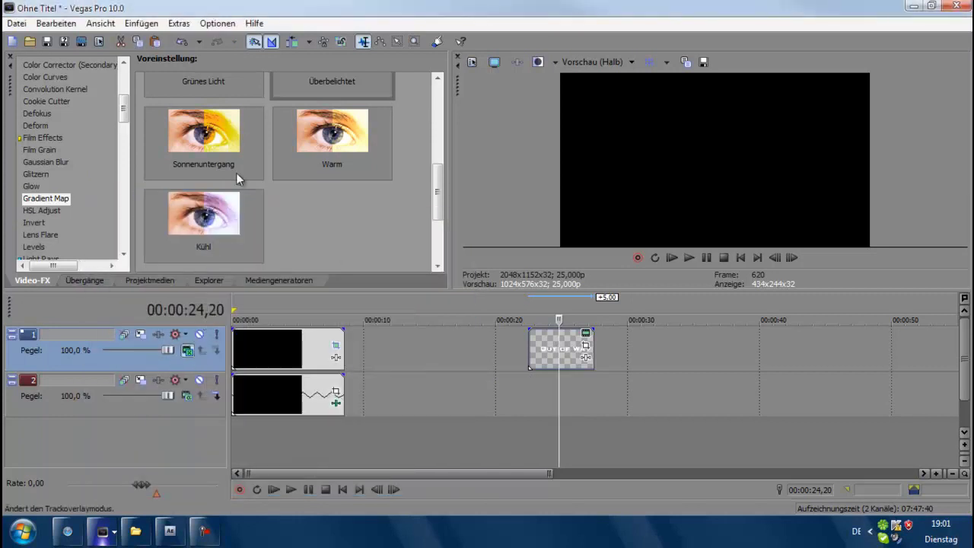
# Reduce the 'Out of Way' text size to 40.
pyautogui.click(585, 345)
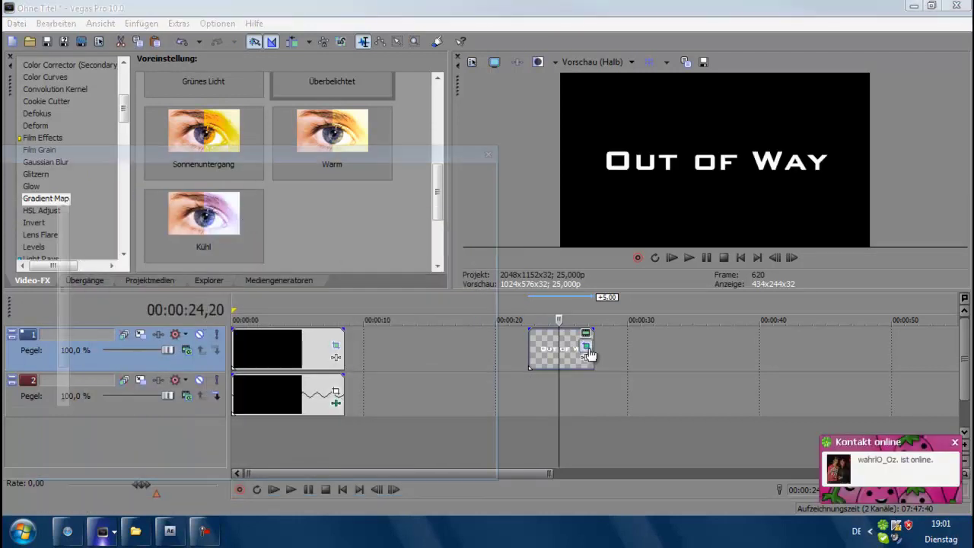
pyautogui.click(489, 155)
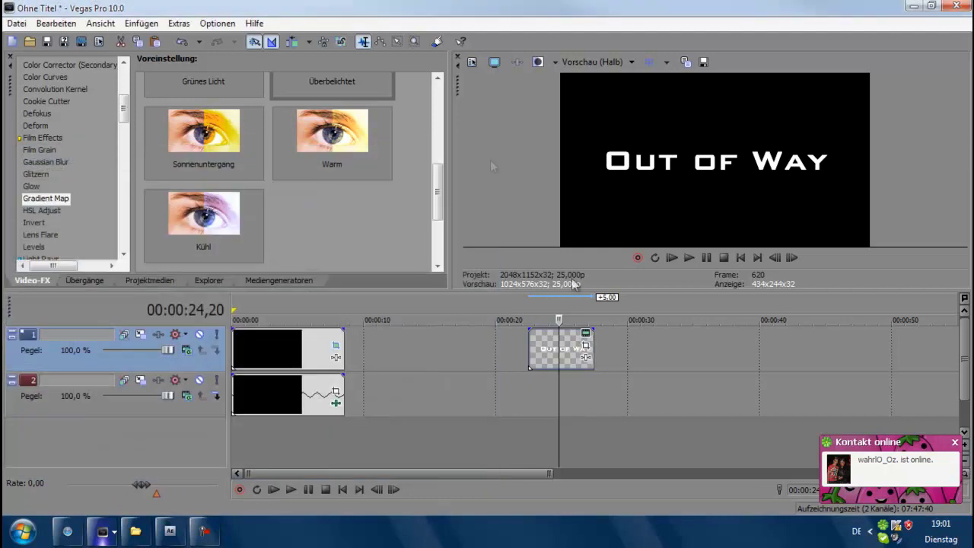
pyautogui.click(586, 333)
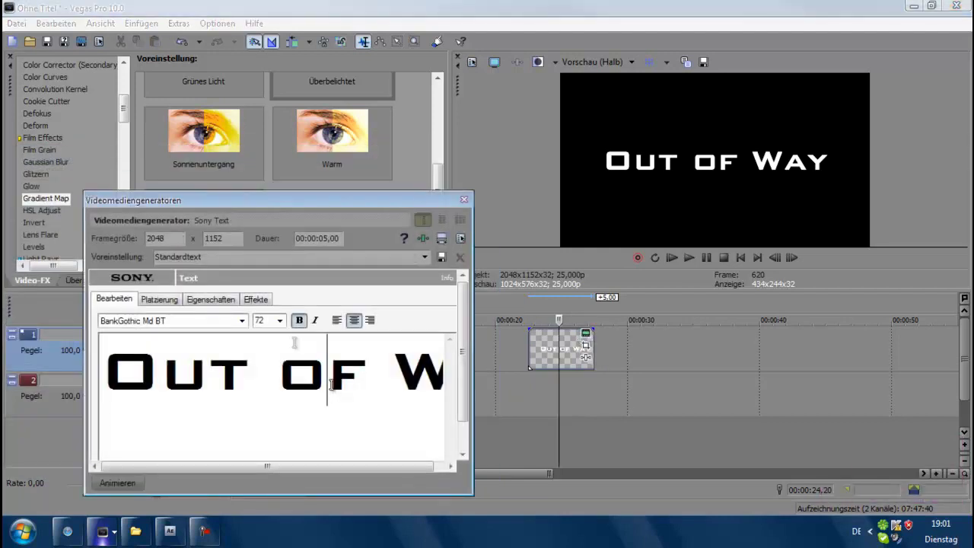
pyautogui.hotkey('ctrl', 'a')
pyautogui.write('40')
pyautogui.press('Return')
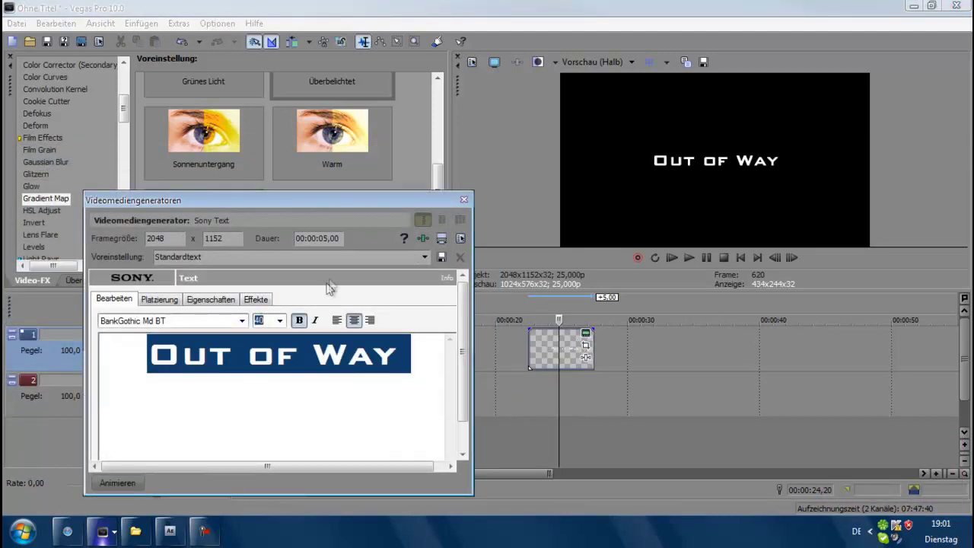
pyautogui.click(463, 200)
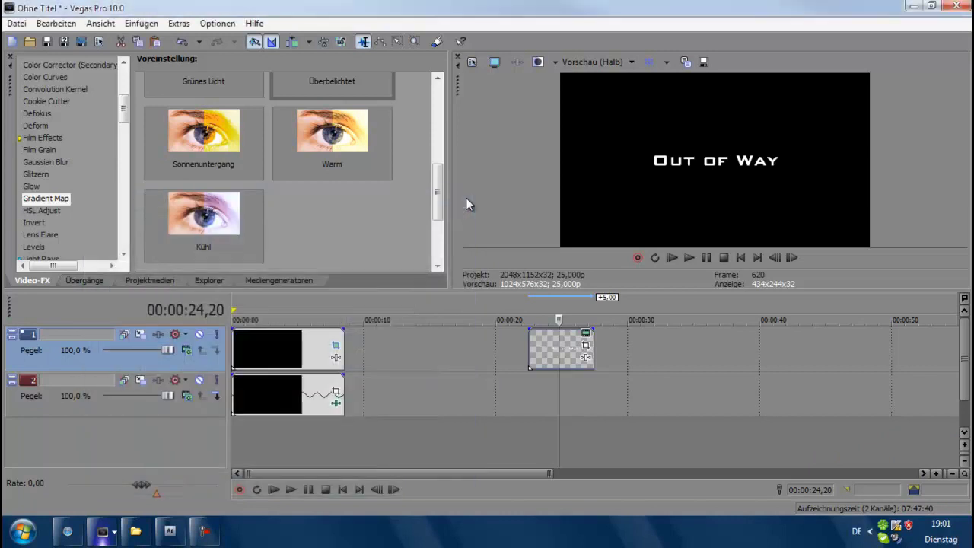
pyautogui.click(270, 394)
# Paste the fire clip copy under the title at 22s and extend the title to 30 seconds.
pyautogui.click(532, 382)
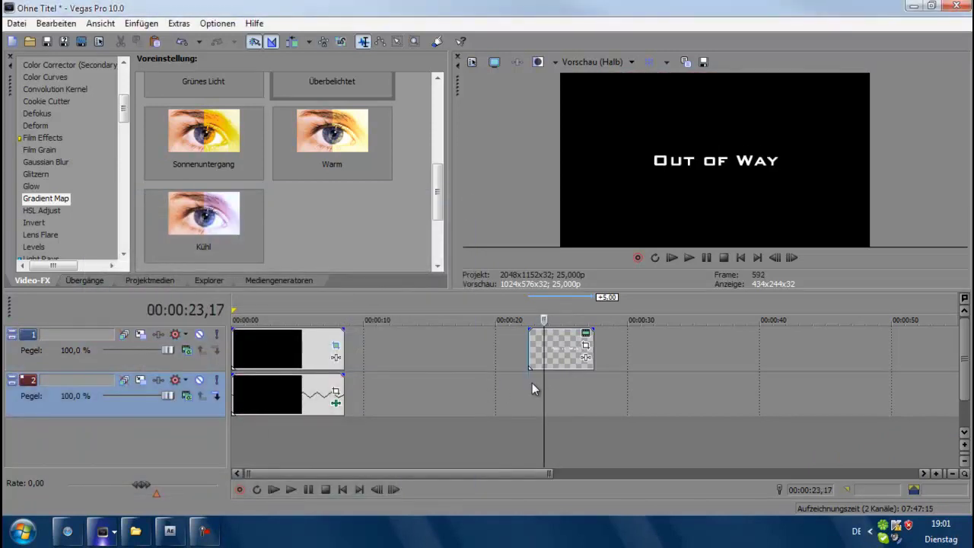
pyautogui.hotkey('ctrl', 'v')
pyautogui.click(583, 397)
pyautogui.click(601, 355)
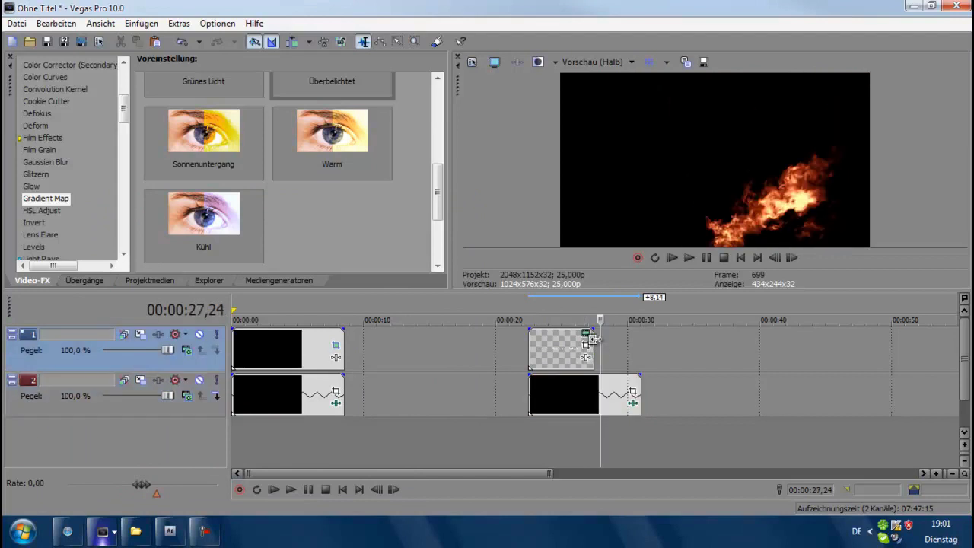
pyautogui.moveTo(595, 351); pyautogui.dragTo(641, 351)
pyautogui.click(555, 350)
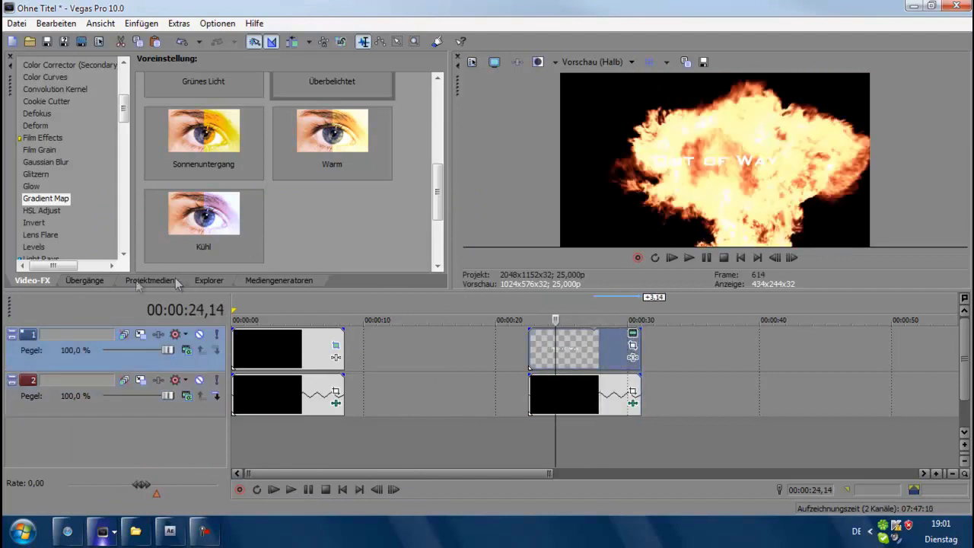
# Apply the 3D Cascade 'Von oben nach unten' transition to the Out of Way title and preview it.
pyautogui.click(85, 280)
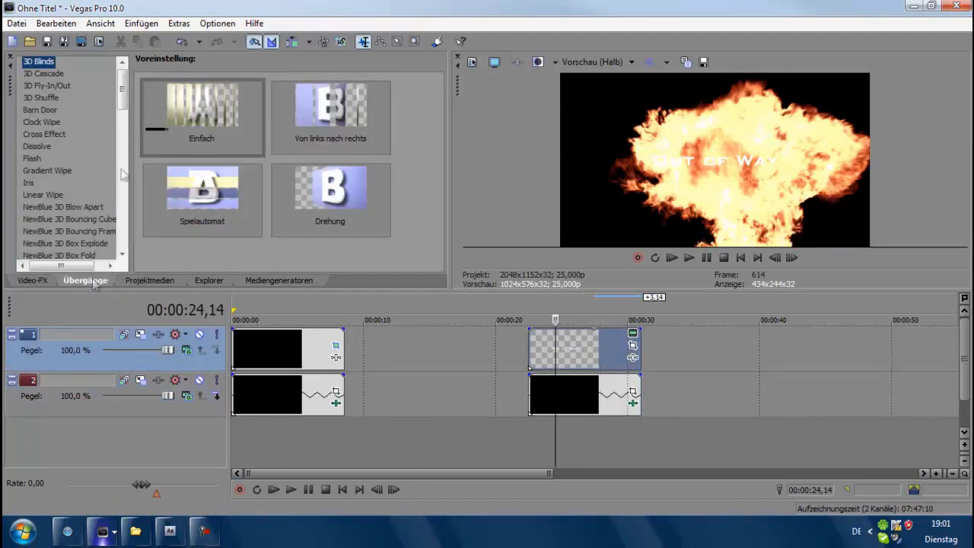
pyautogui.click(44, 86)
pyautogui.click(46, 86)
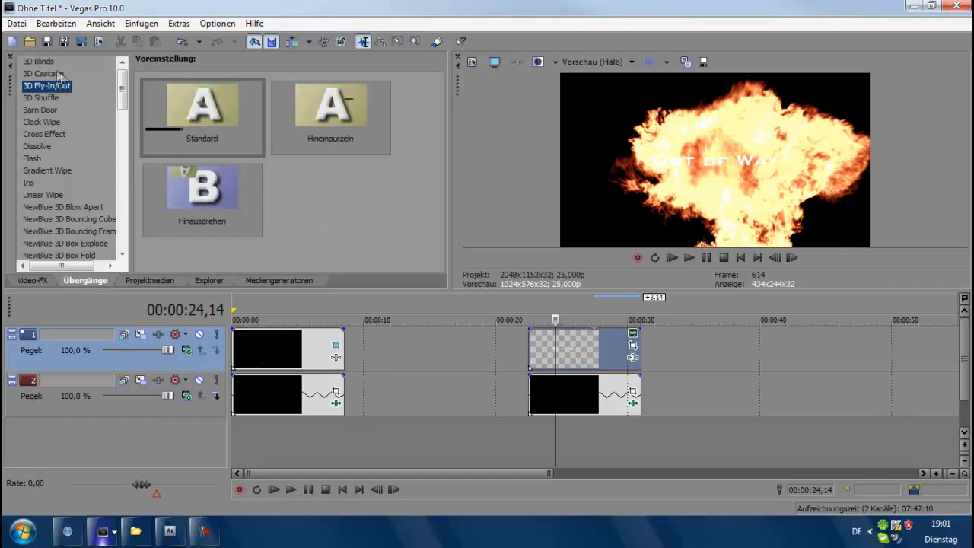
pyautogui.click(60, 74)
pyautogui.moveTo(211, 113); pyautogui.dragTo(537, 362)
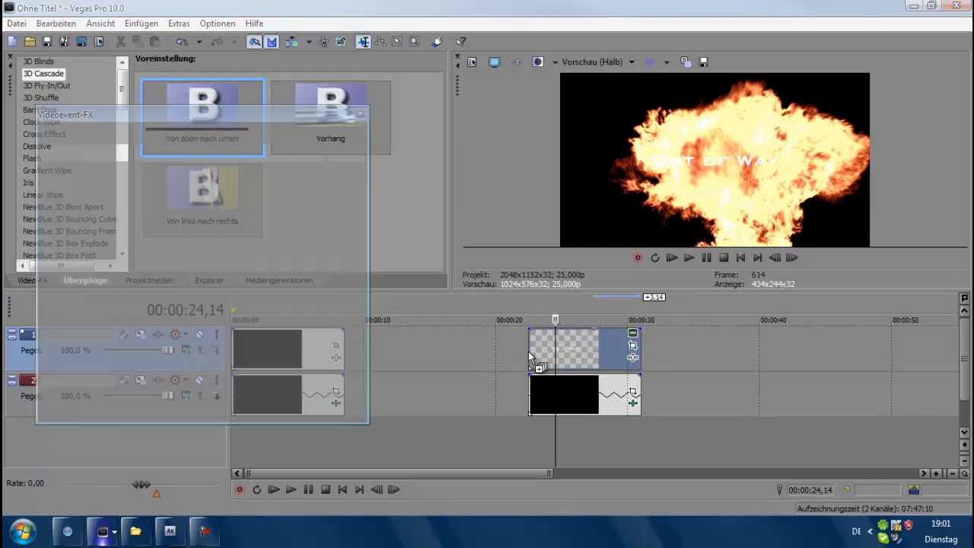
pyautogui.click(555, 348)
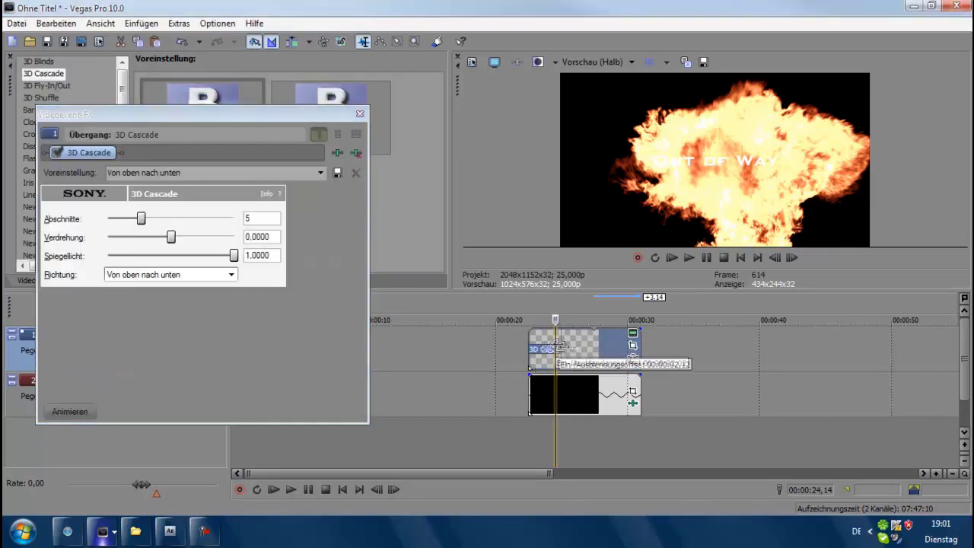
pyautogui.click(545, 349)
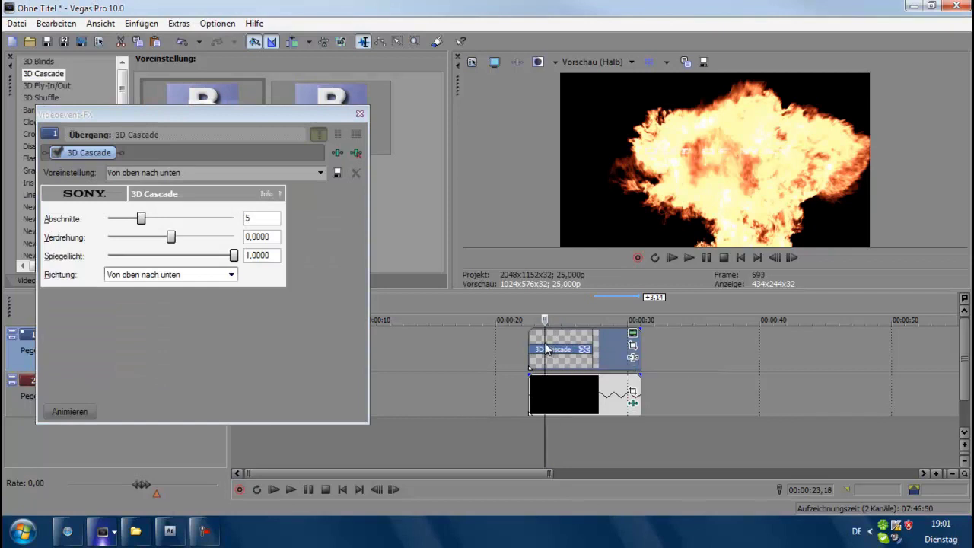
pyautogui.click(360, 113)
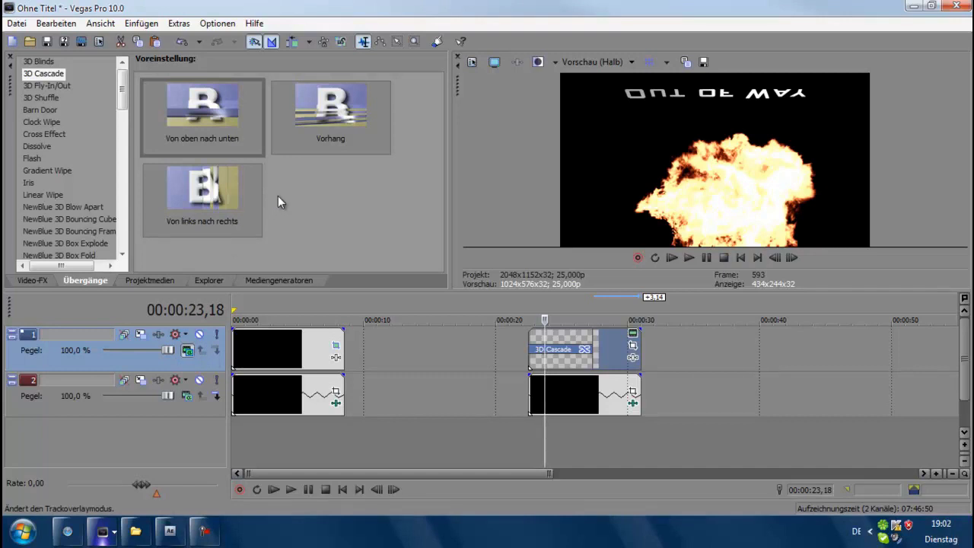
pyautogui.click(292, 489)
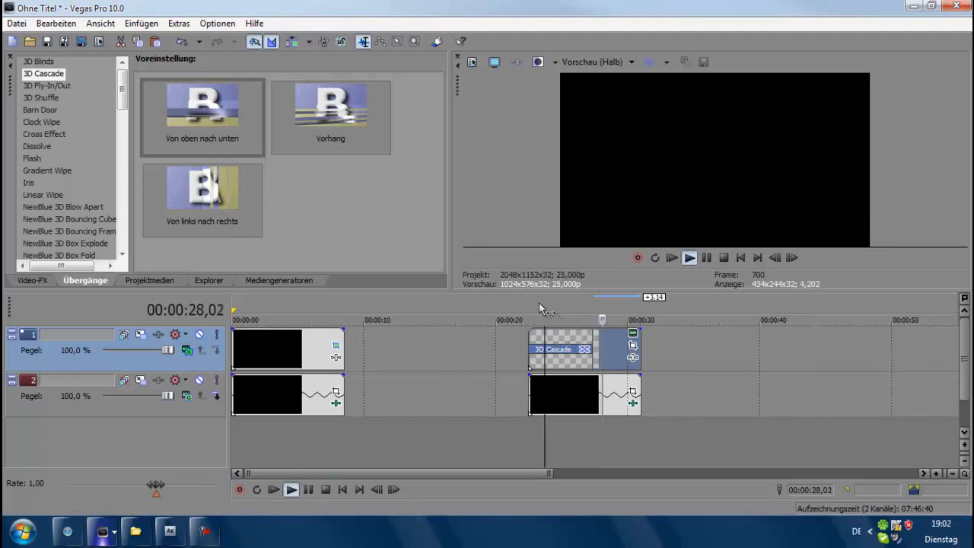
pyautogui.click(539, 304)
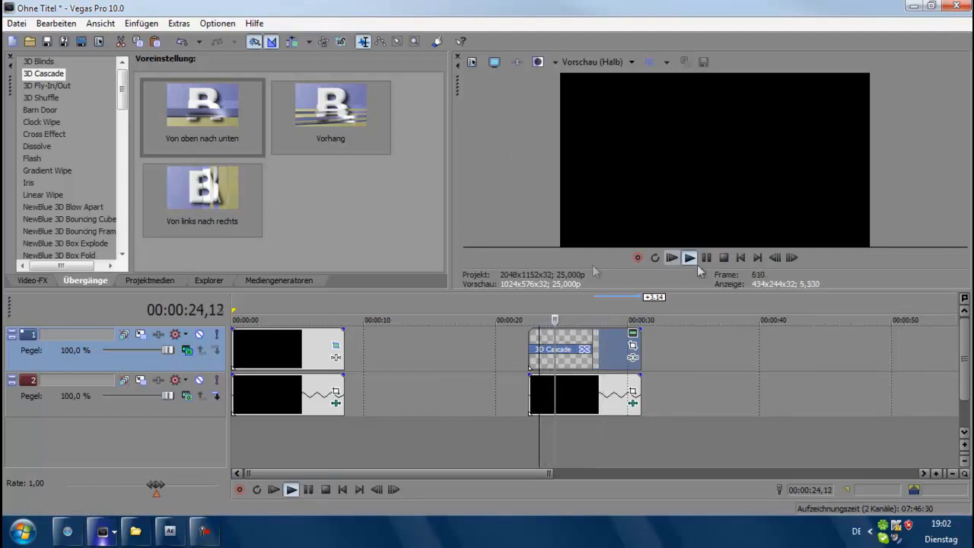
pyautogui.press('space')
pyautogui.click(254, 349)
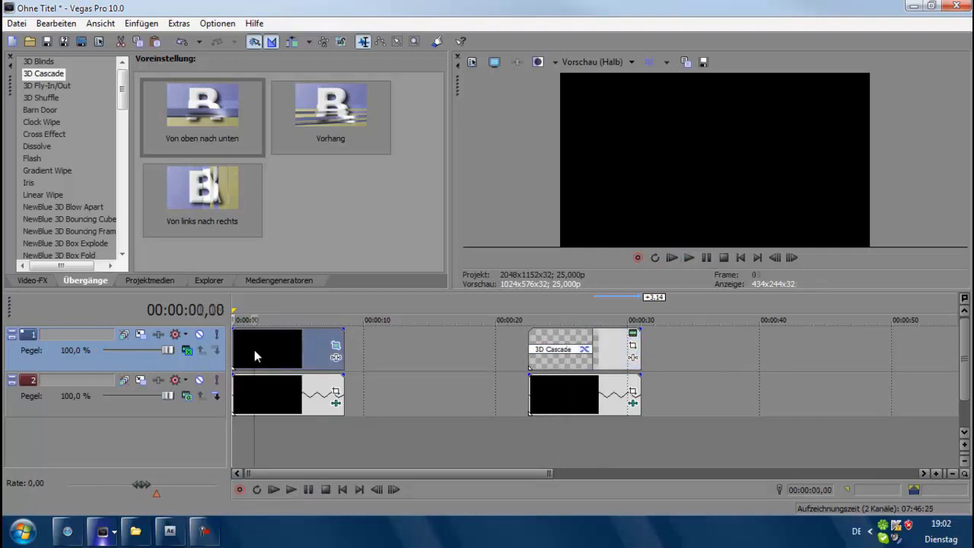
pyautogui.scroll(5, 255, 350)
pyautogui.click(298, 340)
pyautogui.click(401, 341)
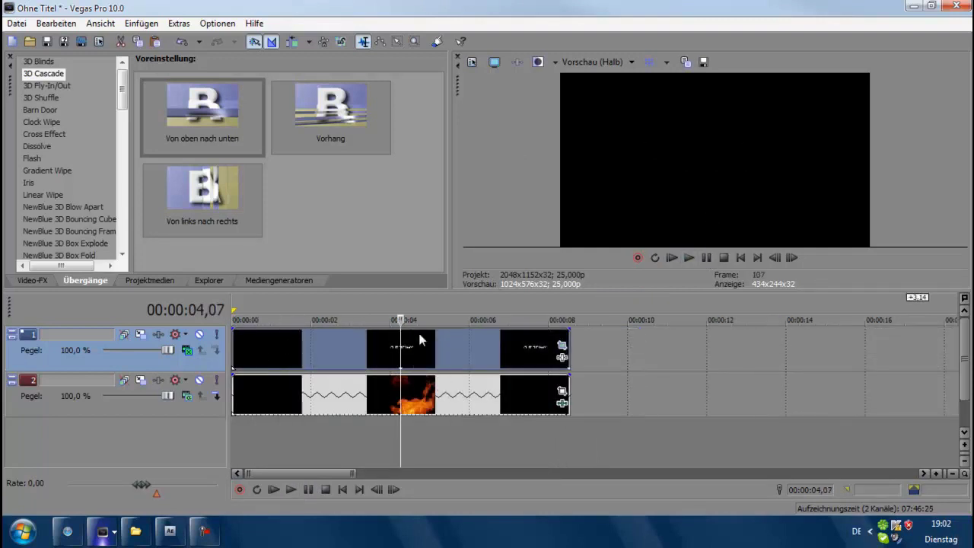
pyautogui.click(326, 350)
pyautogui.scroll(-3, 523, 363)
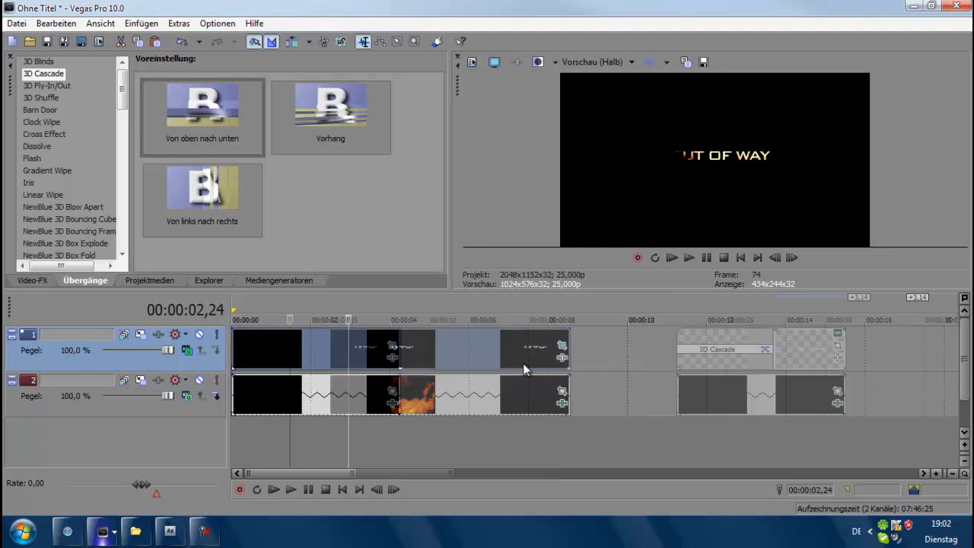
pyautogui.scroll(-2, 523, 363)
pyautogui.scroll(2, 497, 330)
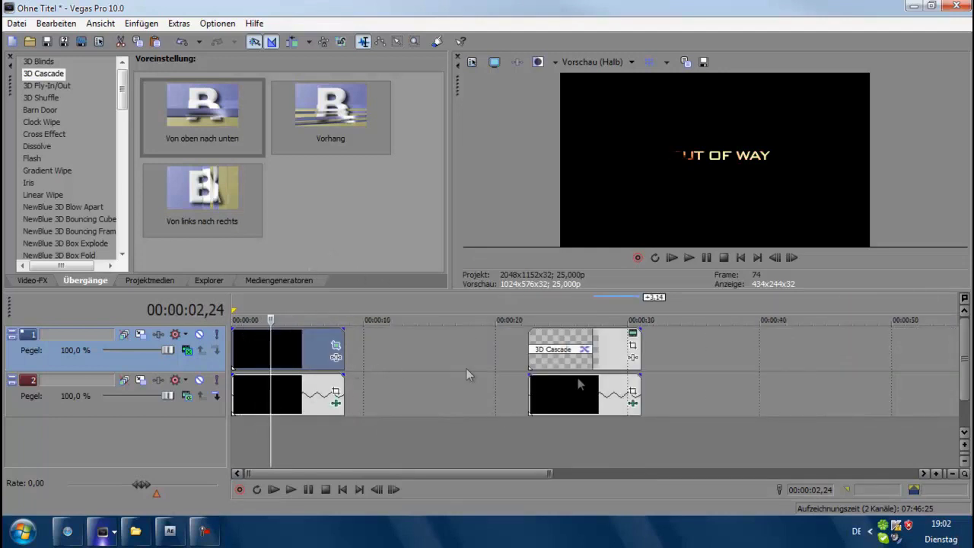
pyautogui.scroll(2, 335, 370)
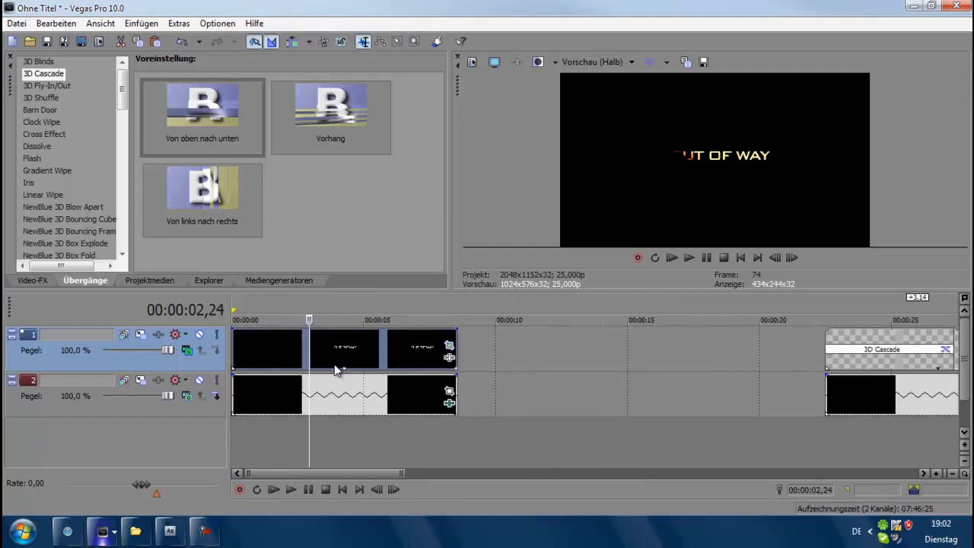